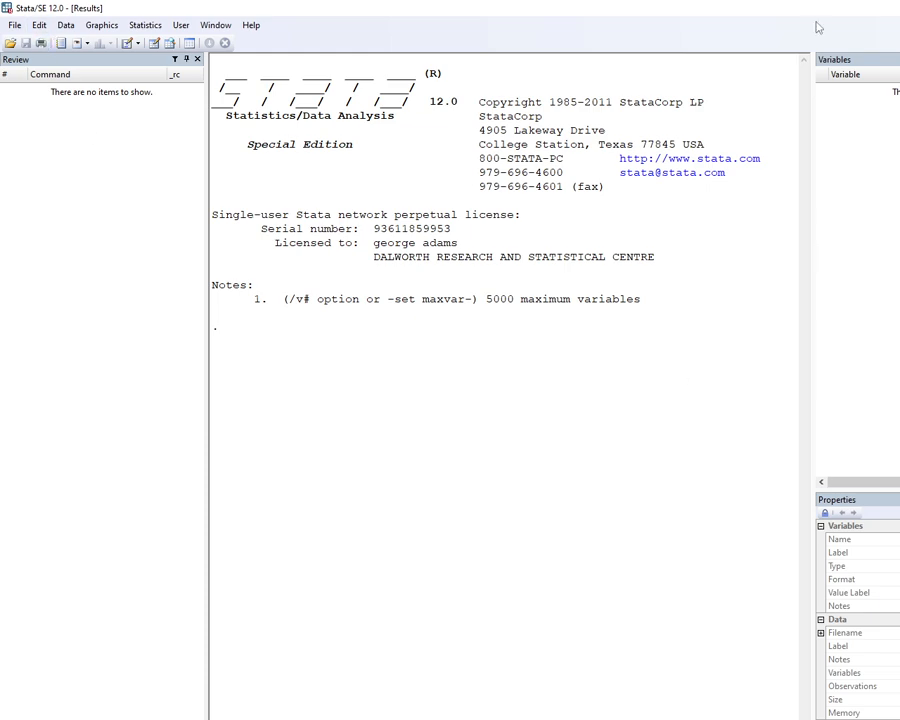
# - From the example datasets installed with Stata, describe auto.dta and load it for use
pyautogui.click(15, 26)
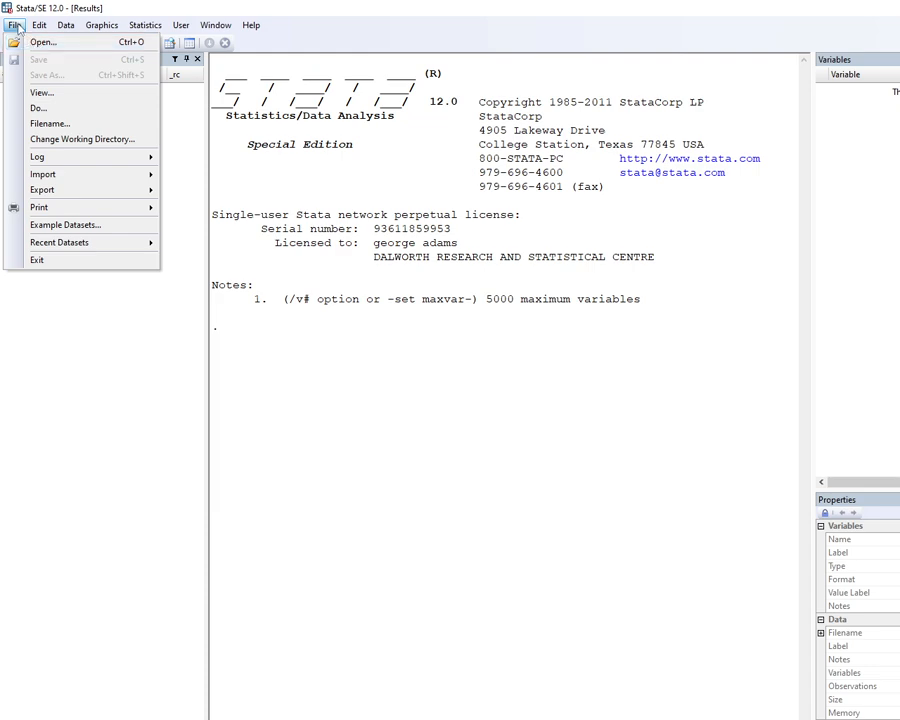
pyautogui.click(62, 226)
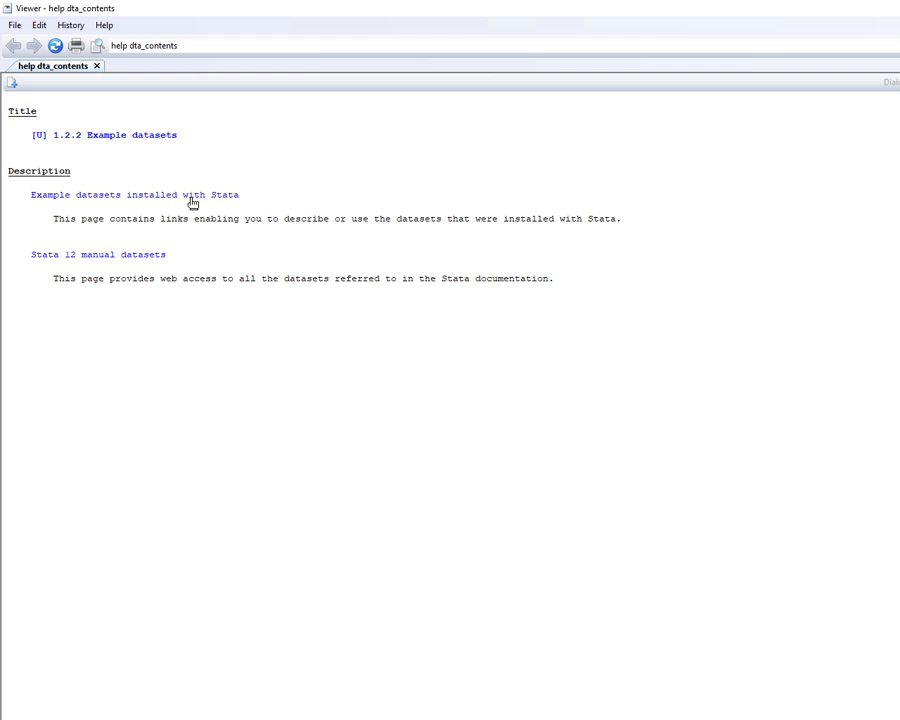
pyautogui.click(96, 194)
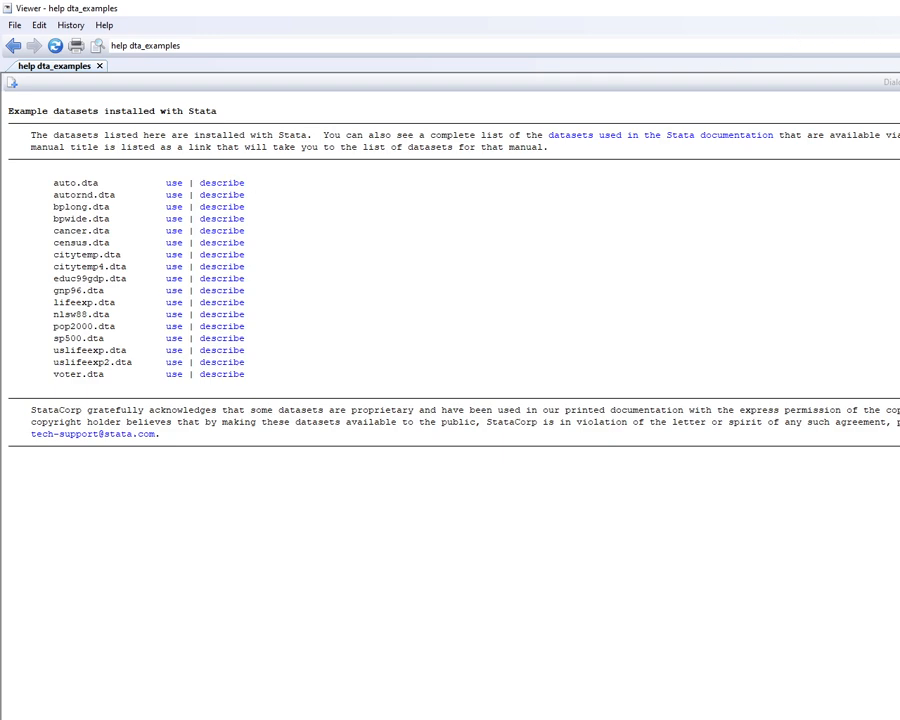
pyautogui.click(896, 8)
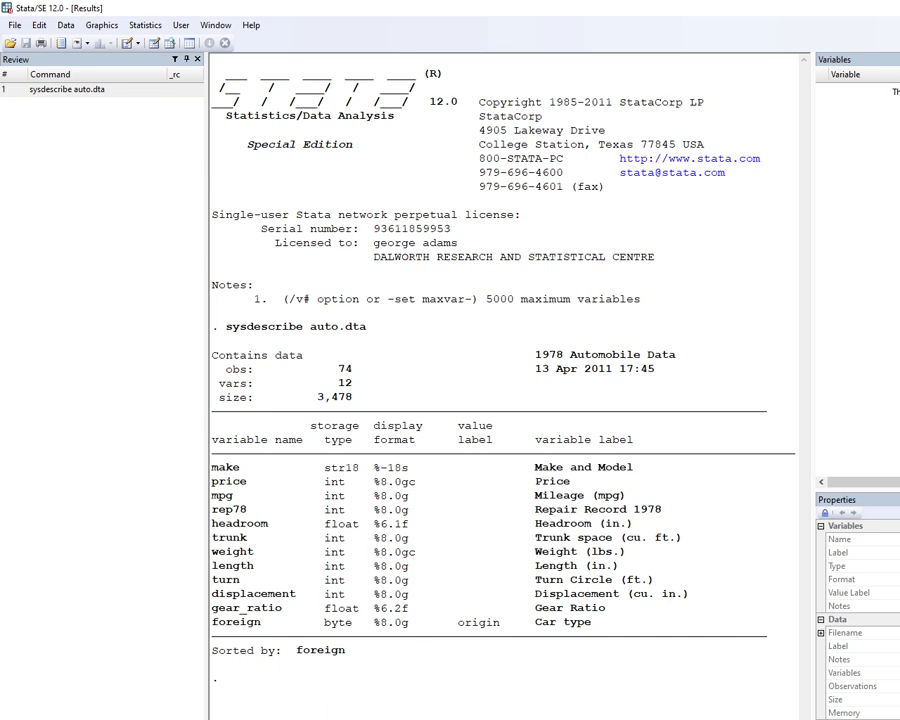
pyautogui.hotkey('alt', 'Tab')
pyautogui.hotkey('alt', 'Tab')
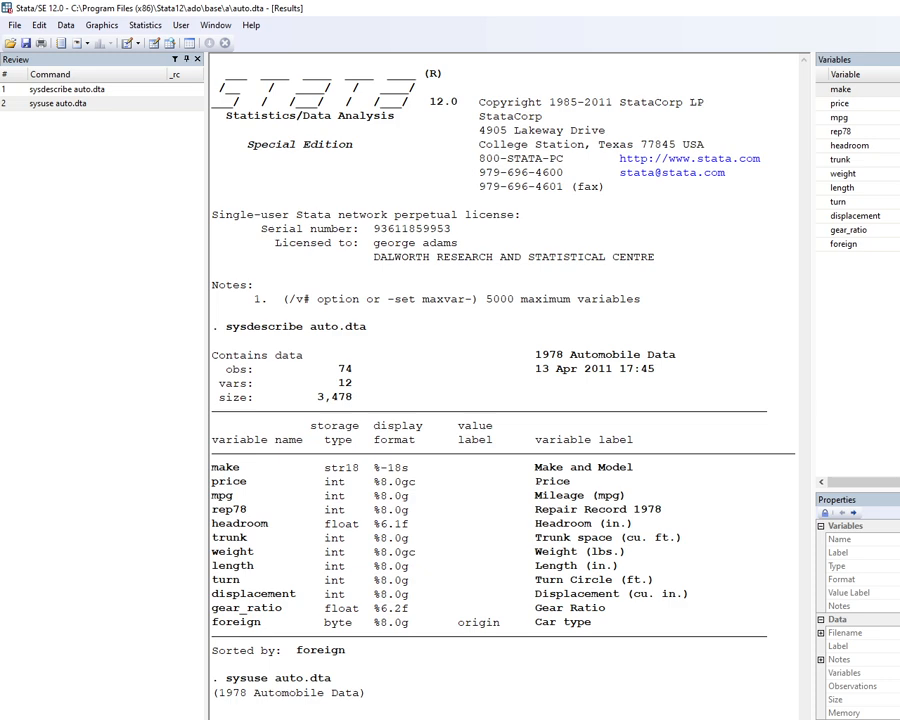
# - Browse the auto.dta observations with the browse command, widening the data grid to view all variables and rows
pyautogui.press('Return')
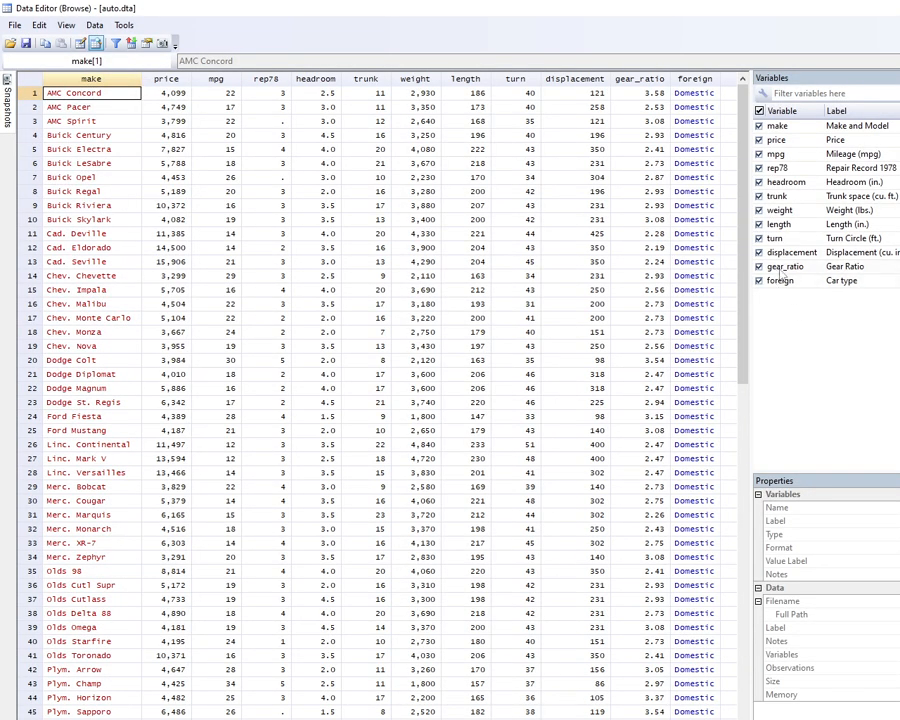
pyautogui.moveTo(837, 293); pyautogui.dragTo(836, 290)
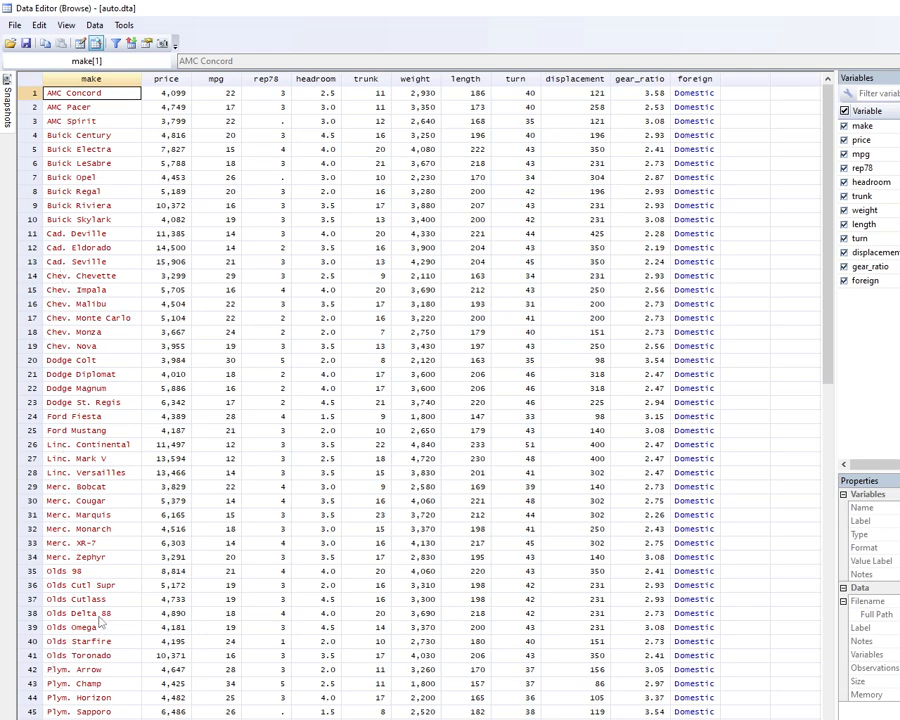
pyautogui.scroll(-15, 100, 621)
pyautogui.scroll(10, 100, 619)
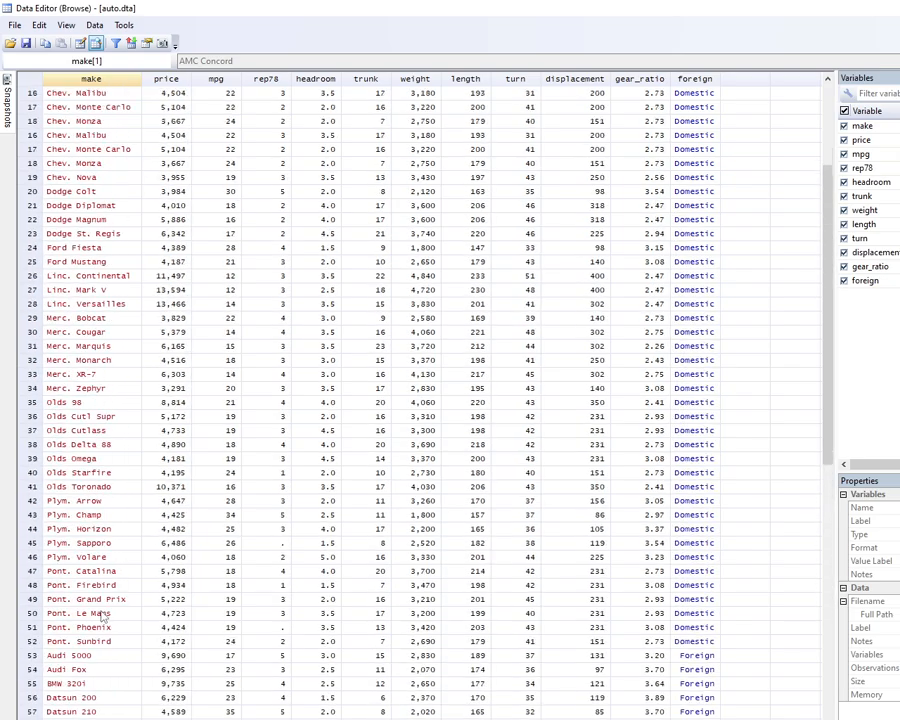
pyautogui.scroll(5, 101, 617)
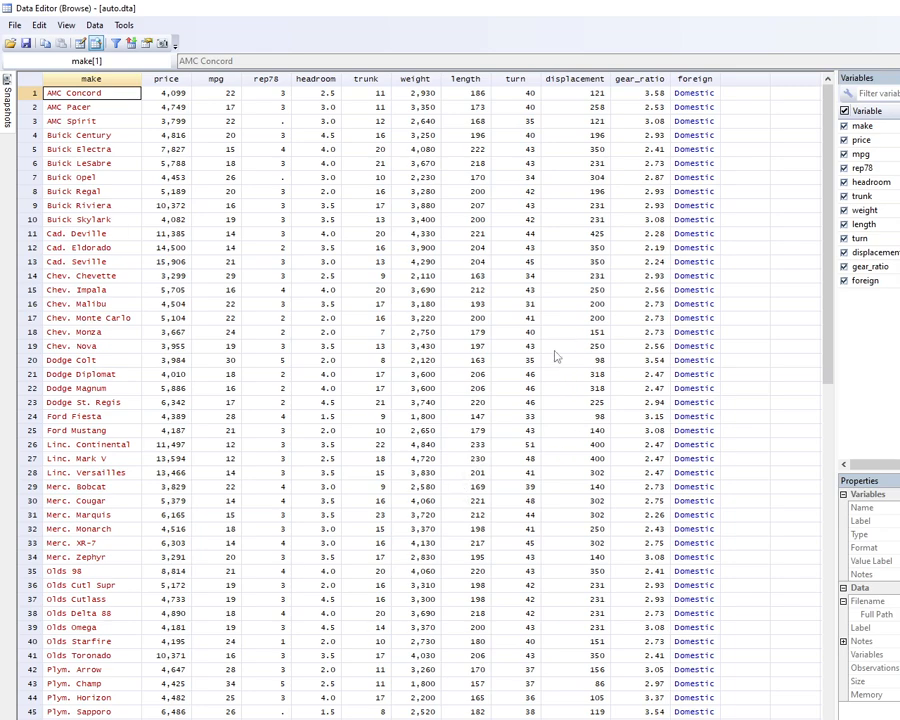
pyautogui.click(92, 26)
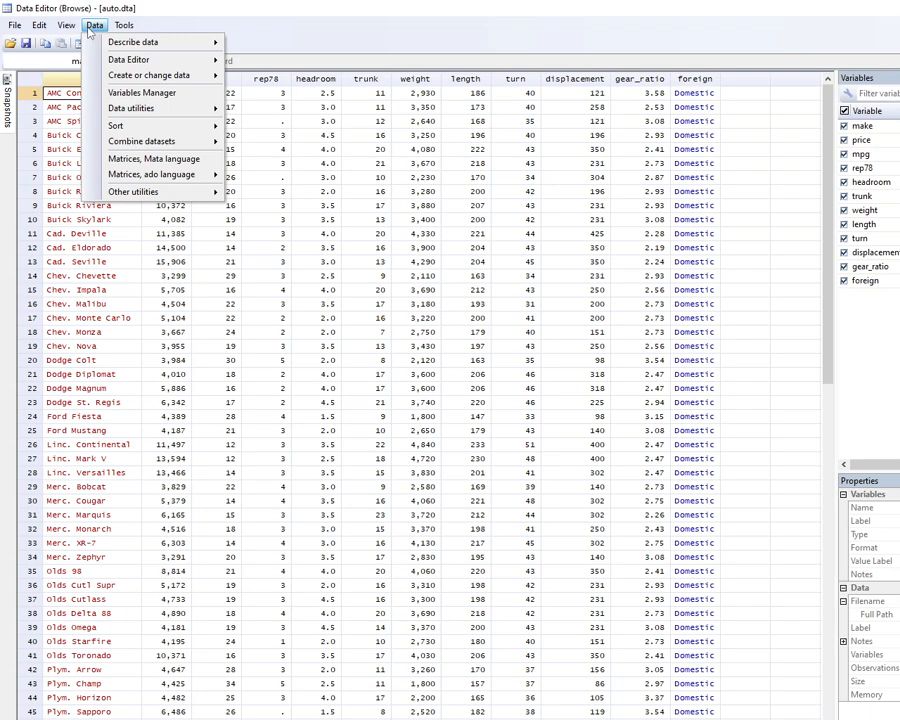
pyautogui.moveTo(132, 80)
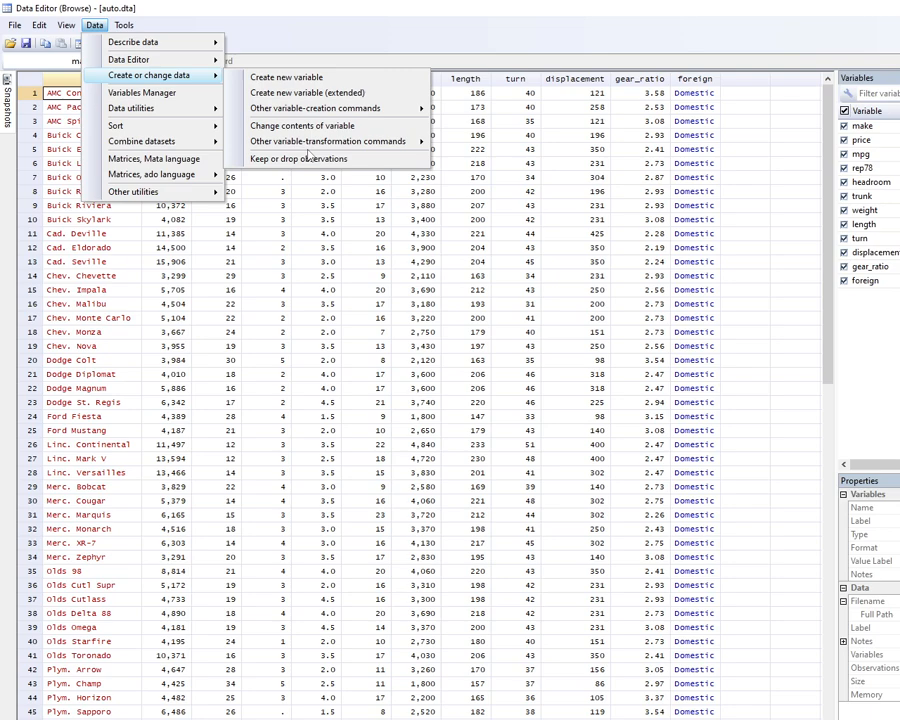
pyautogui.moveTo(310, 146)
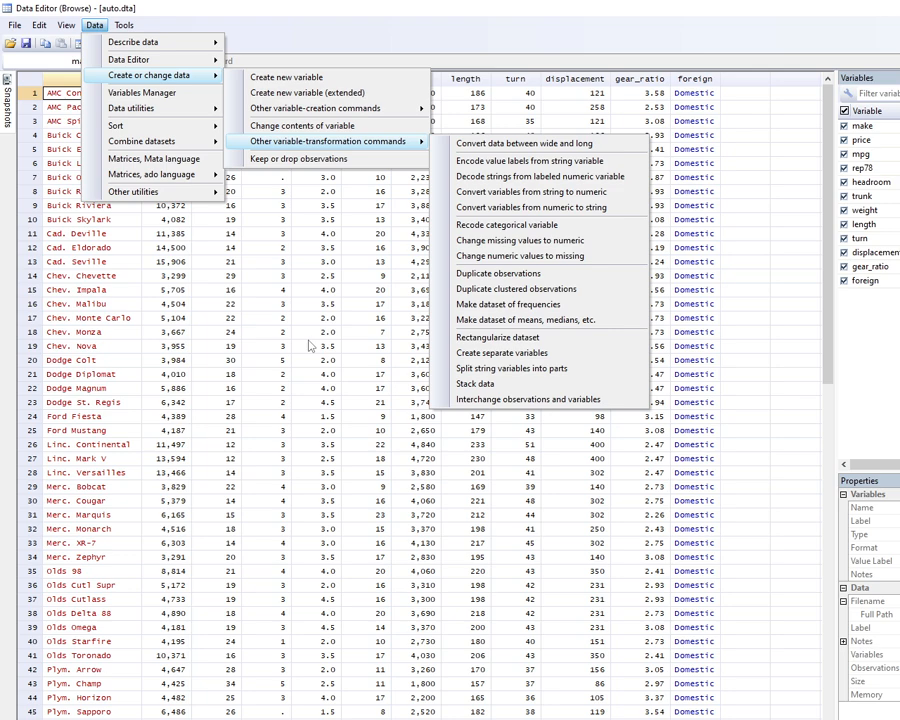
pyautogui.moveTo(165, 192)
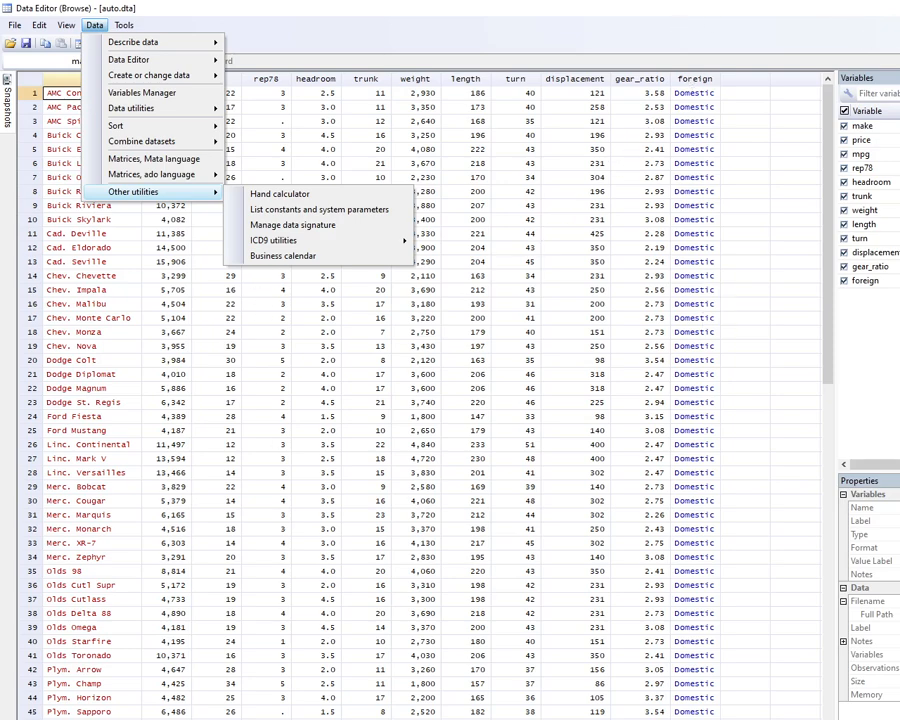
# - Close the data browser and tabulate the variable foreign with the tab command
pyautogui.click(899, 8)
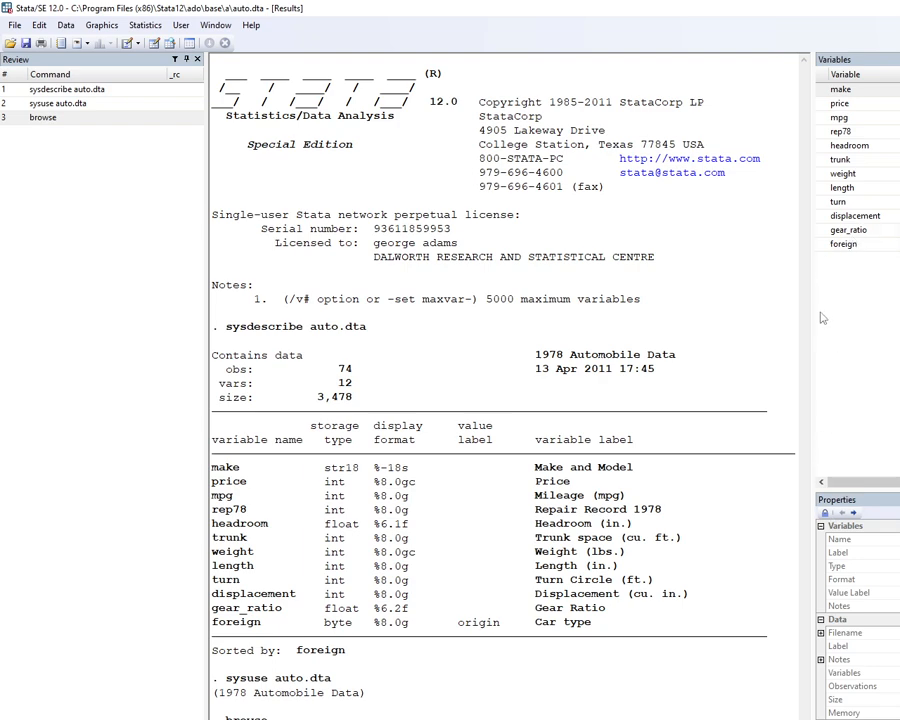
pyautogui.click(845, 244)
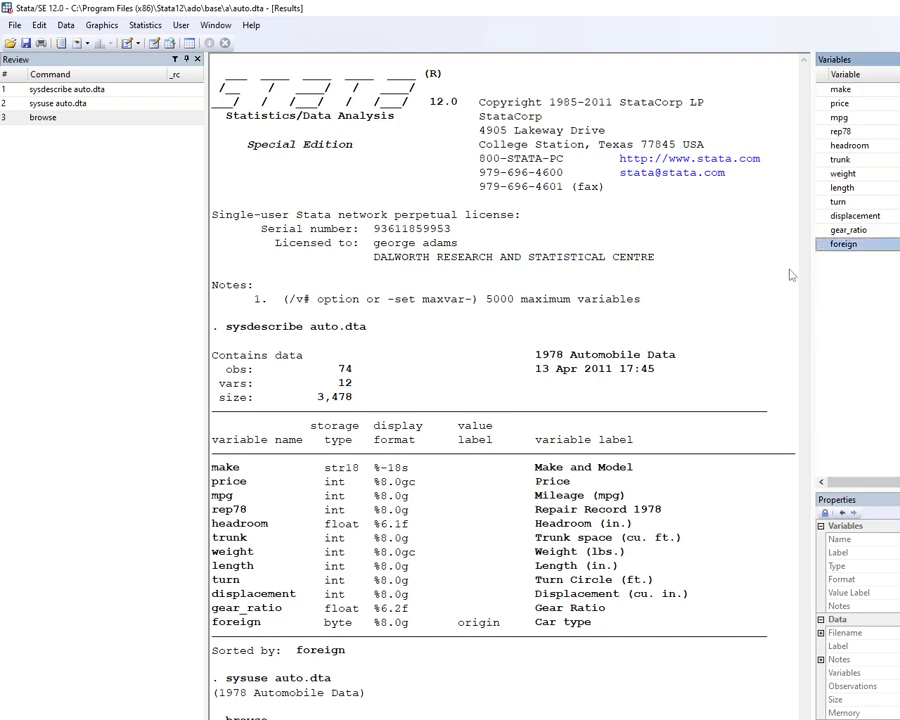
pyautogui.press('Return')
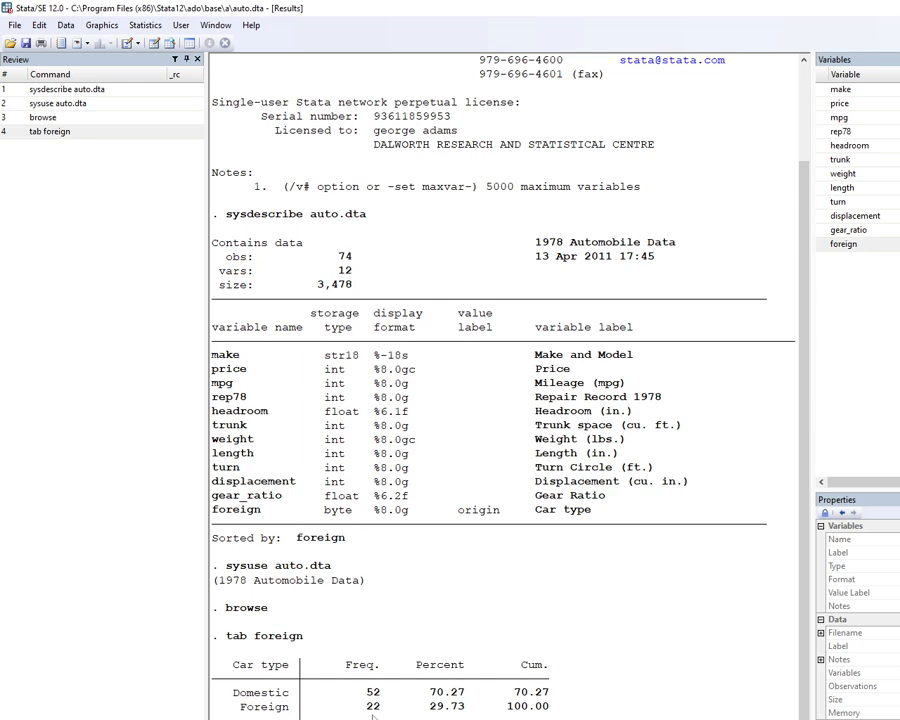
# - Check the dataset in the data browser with br, and produce a frequency table of make with the table command
pyautogui.click(375, 719)
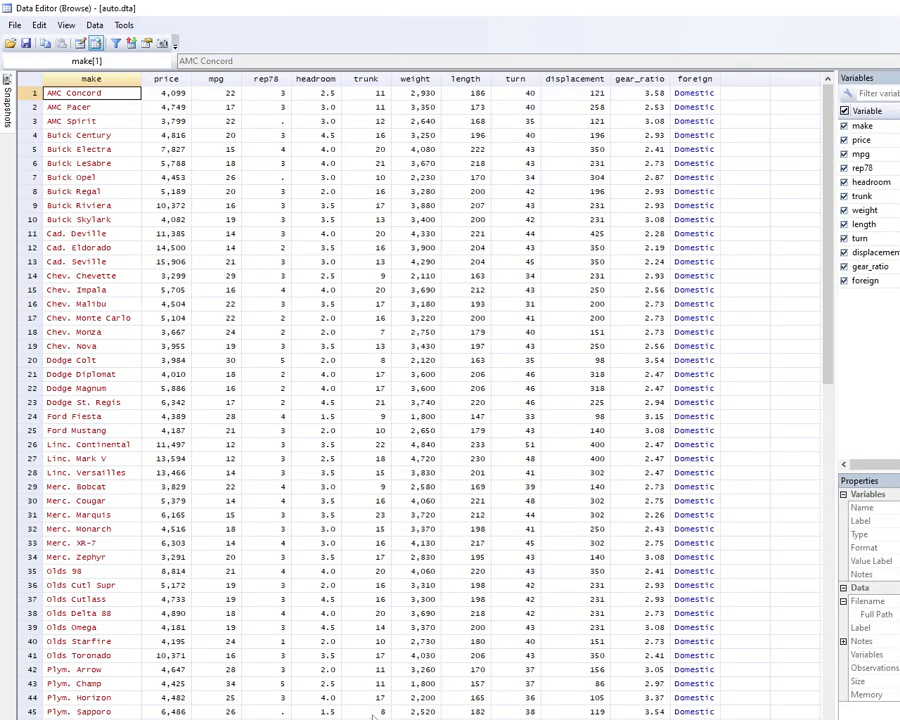
pyautogui.click(899, 8)
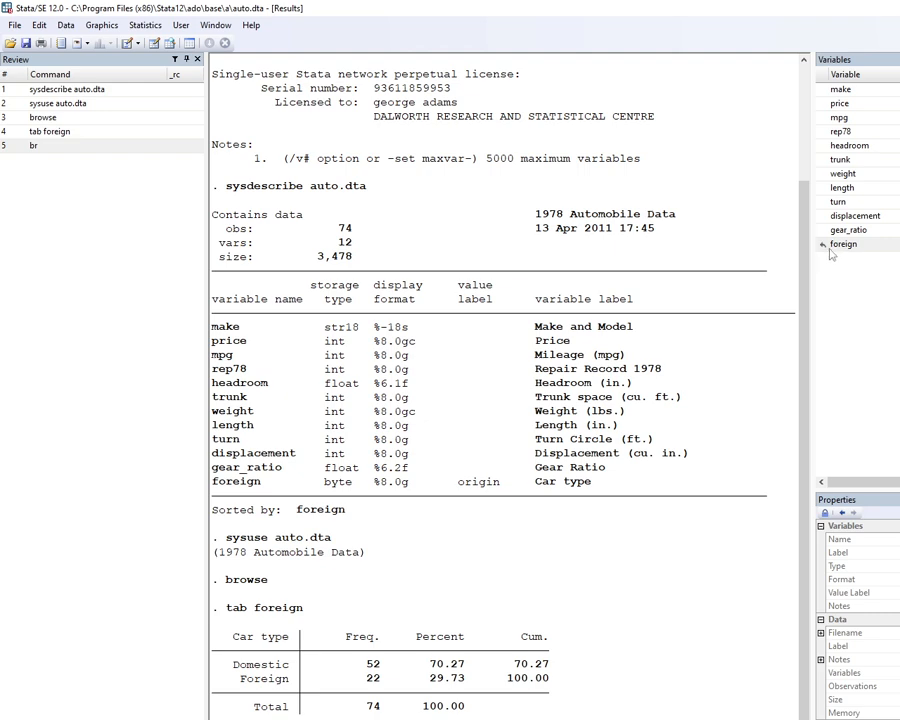
pyautogui.click(823, 91)
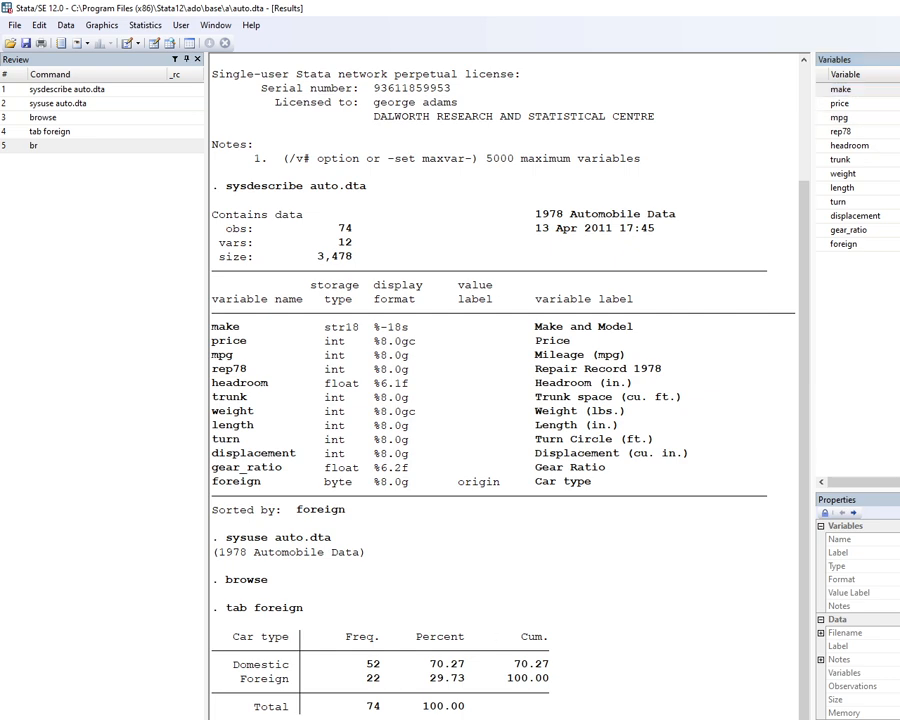
pyautogui.press('Return')
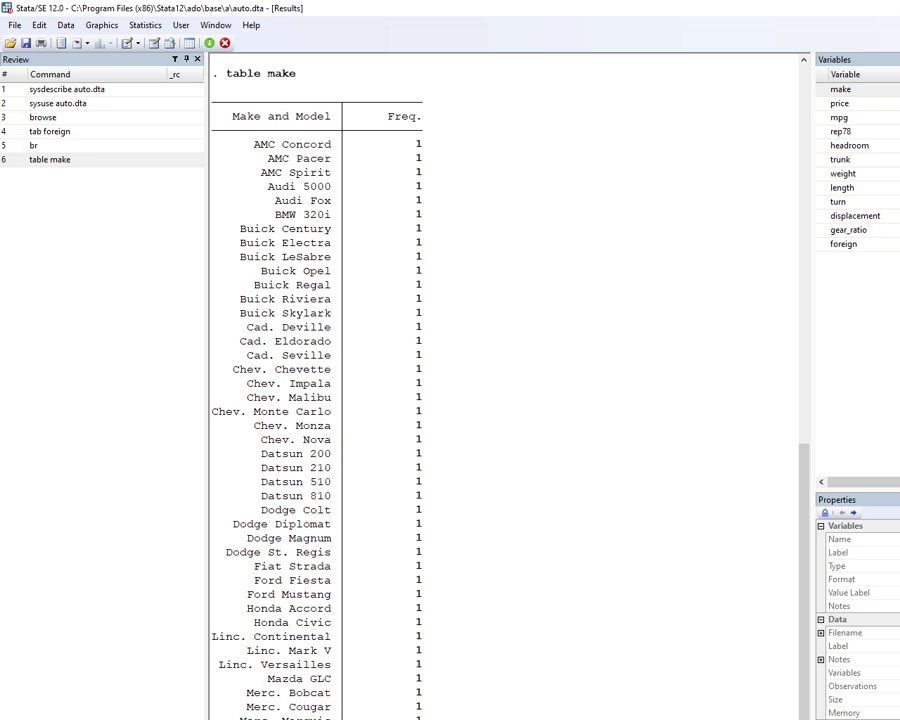
# - Examine the frequency table of make across all listed car models
pyautogui.scroll(8, 398, 676)
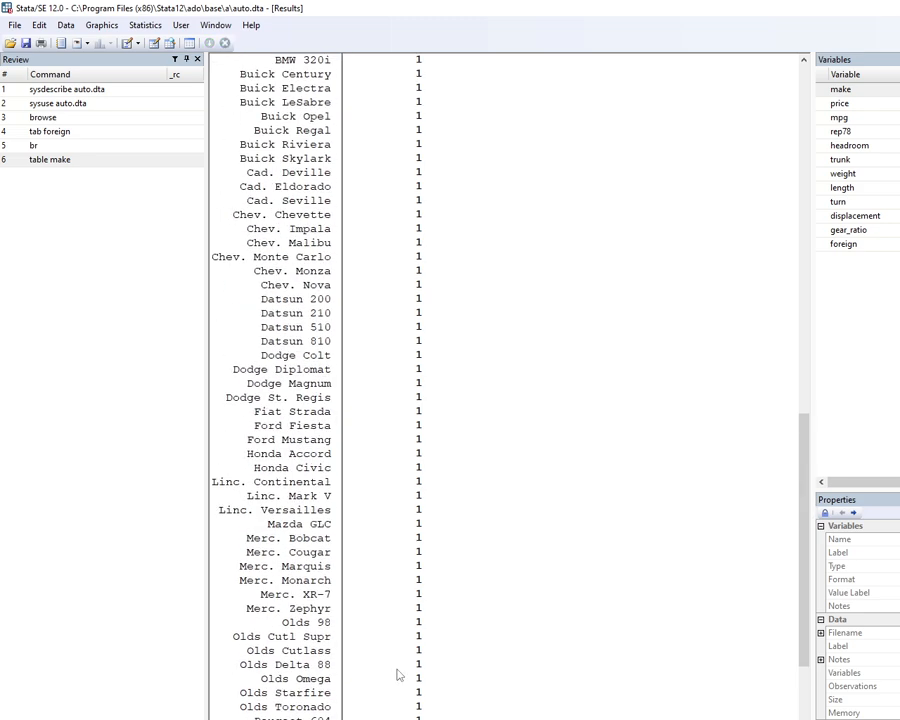
pyautogui.scroll(9, 398, 676)
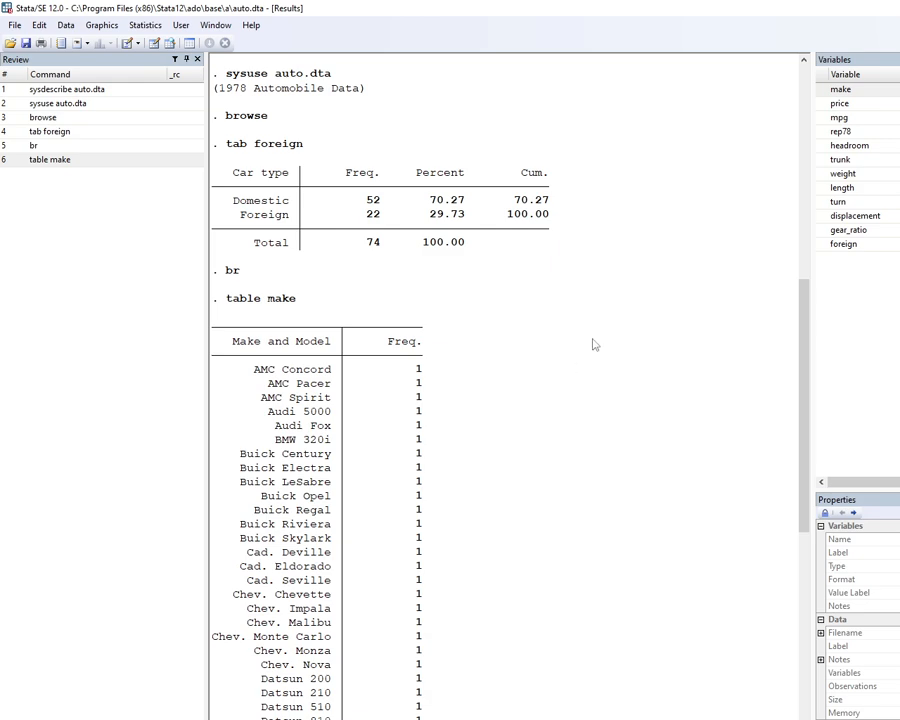
pyautogui.scroll(-10, 645, 349)
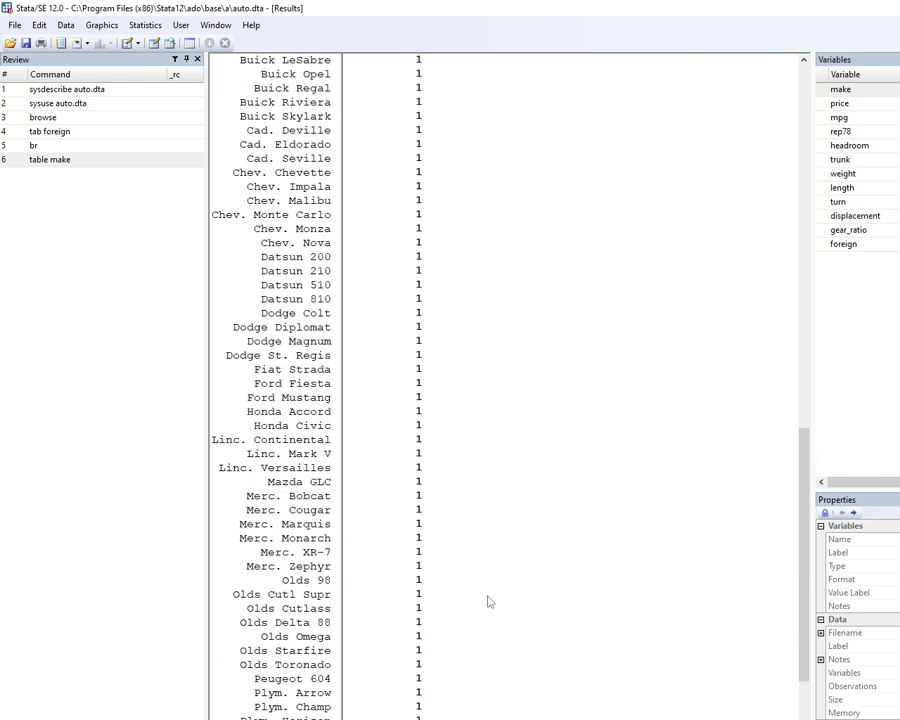
pyautogui.scroll(-6, 486, 598)
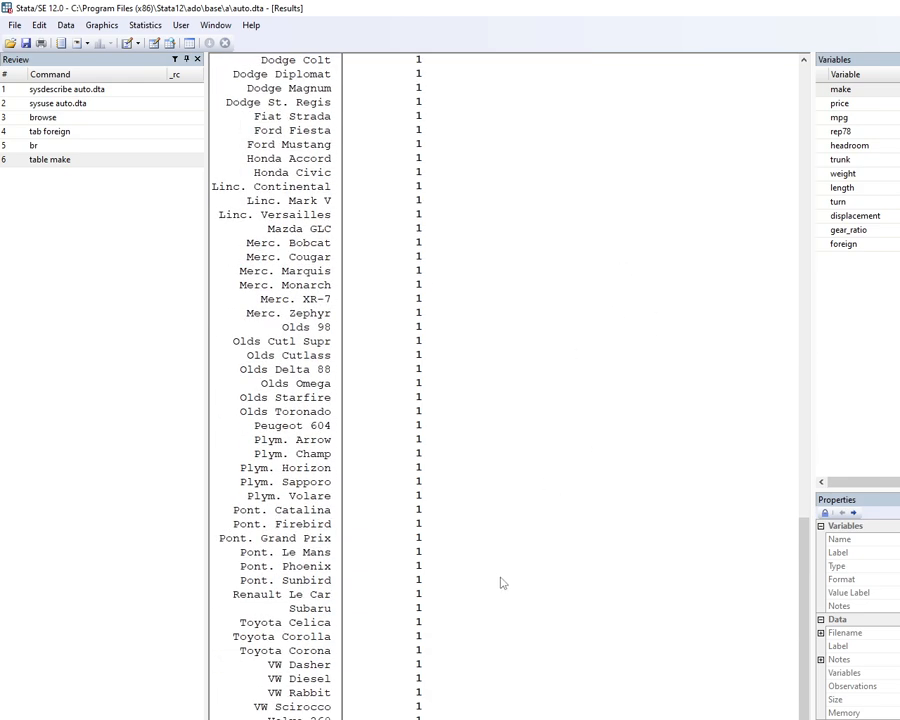
pyautogui.scroll(2, 502, 583)
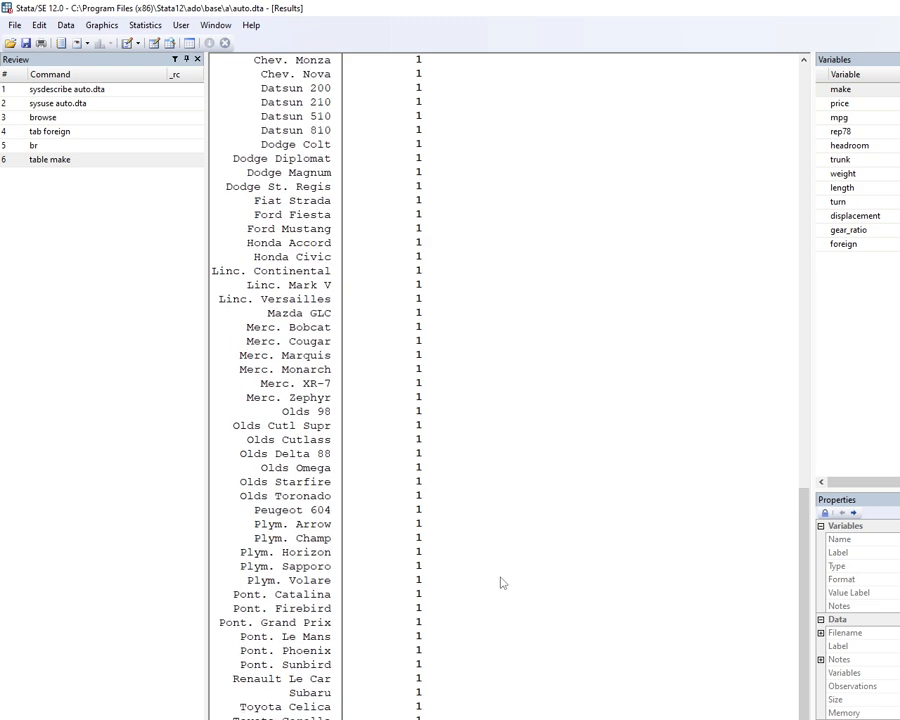
pyautogui.scroll(7, 502, 583)
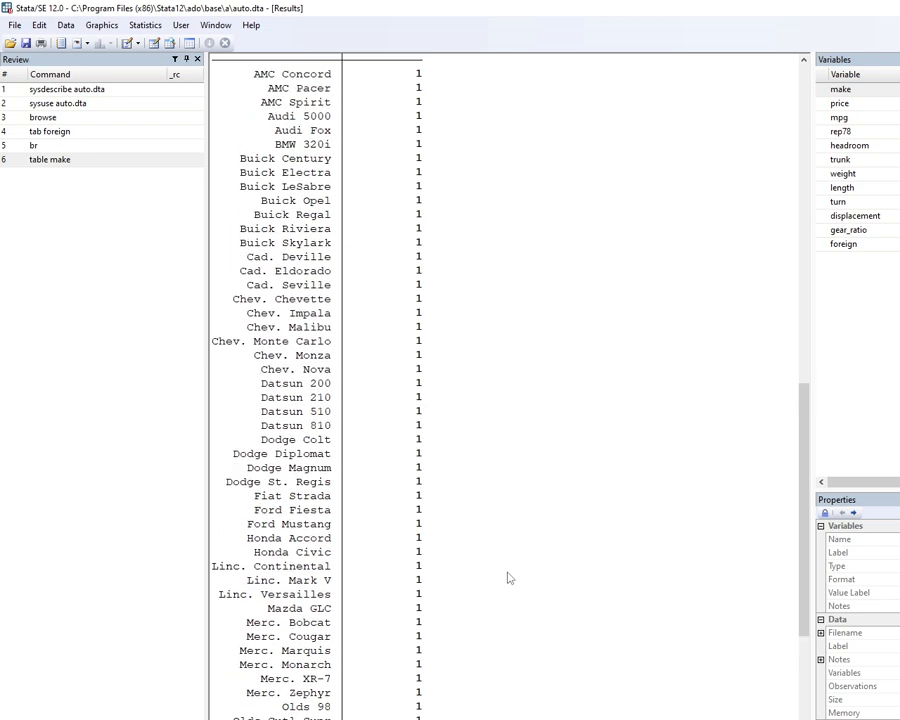
pyautogui.scroll(-9, 507, 578)
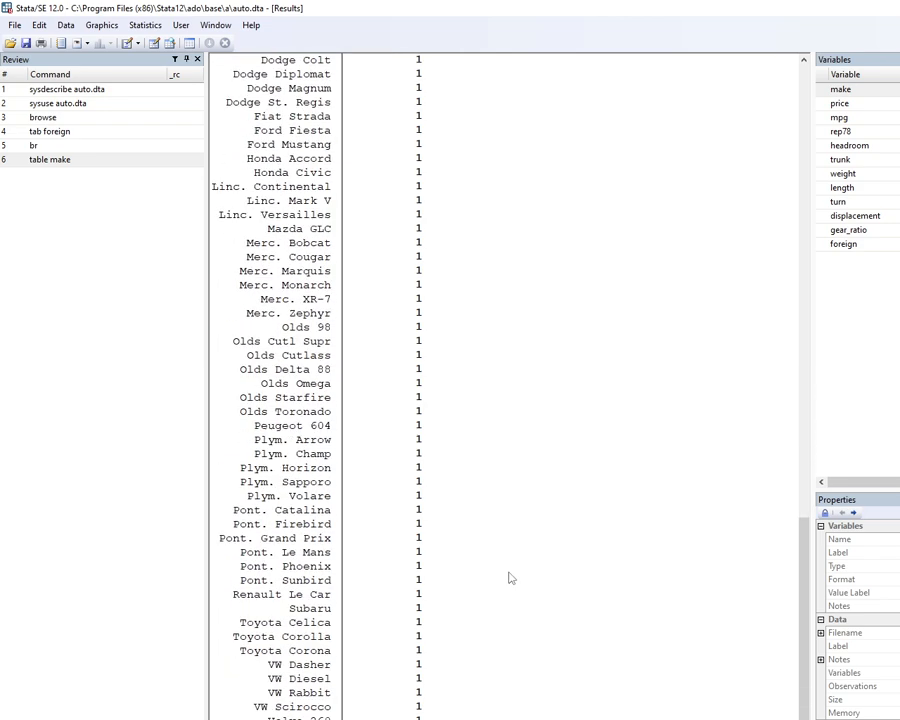
pyautogui.scroll(15, 510, 576)
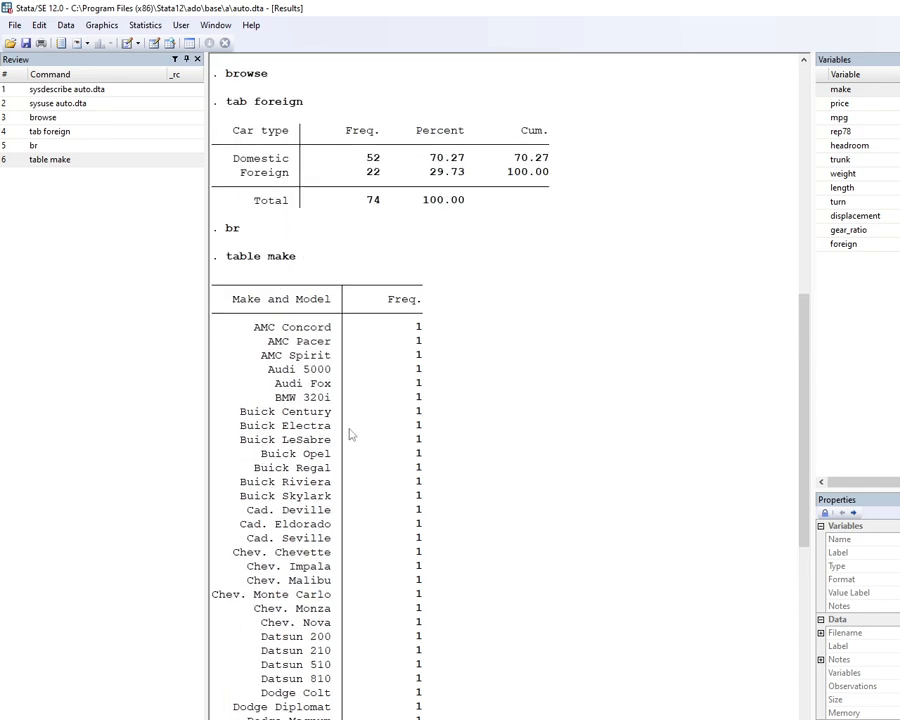
pyautogui.scroll(-15, 360, 420)
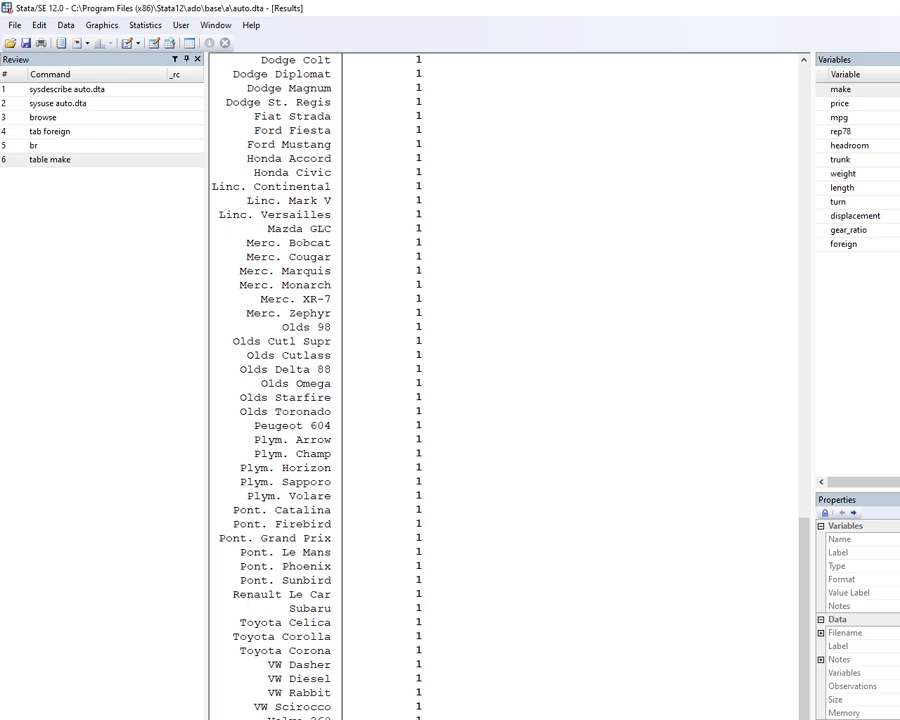
# - Produce a frequency table of foreign with the table command and compare it with the tab foreign output
pyautogui.click(822, 246)
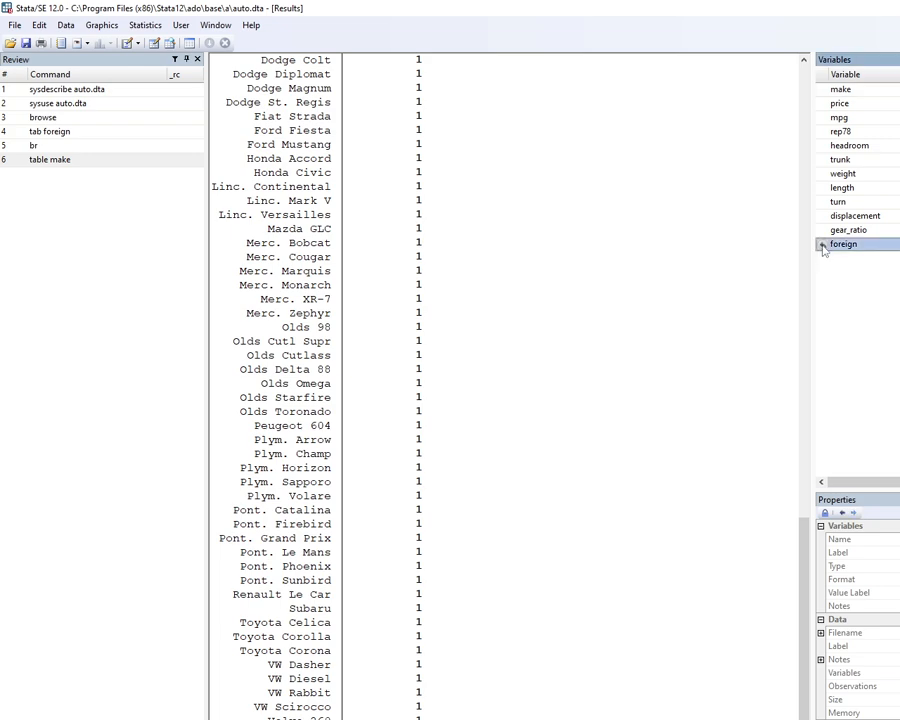
pyautogui.press('Return')
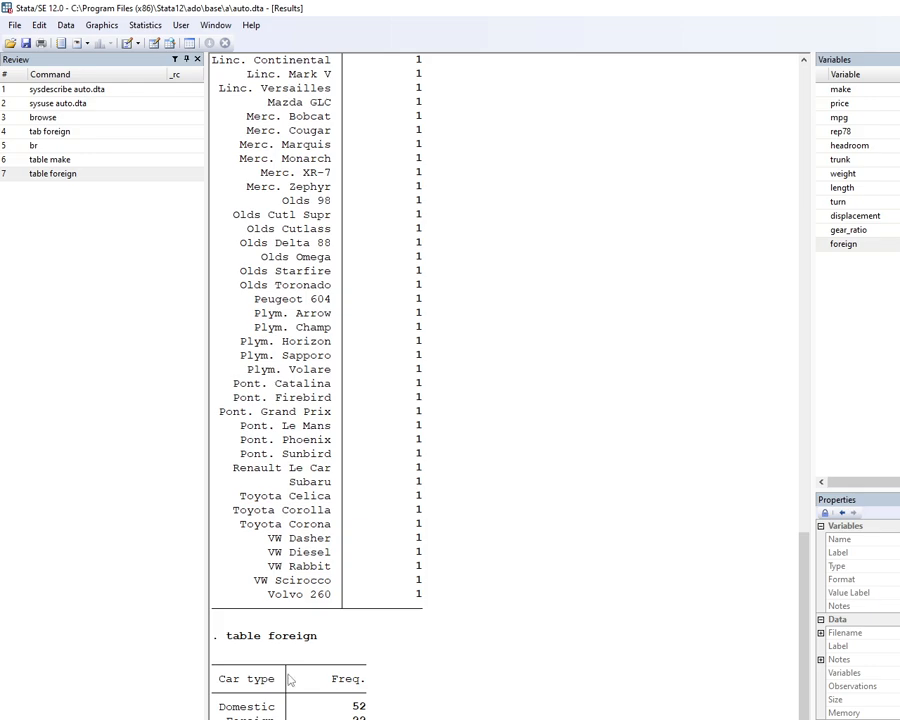
pyautogui.scroll(20, 355, 655)
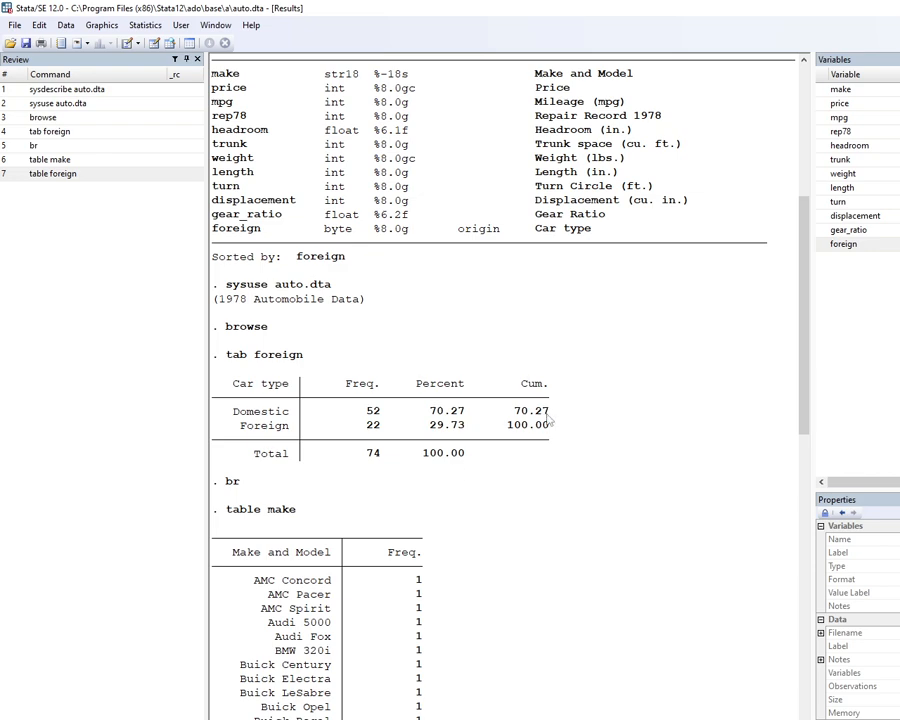
pyautogui.scroll(-20, 440, 622)
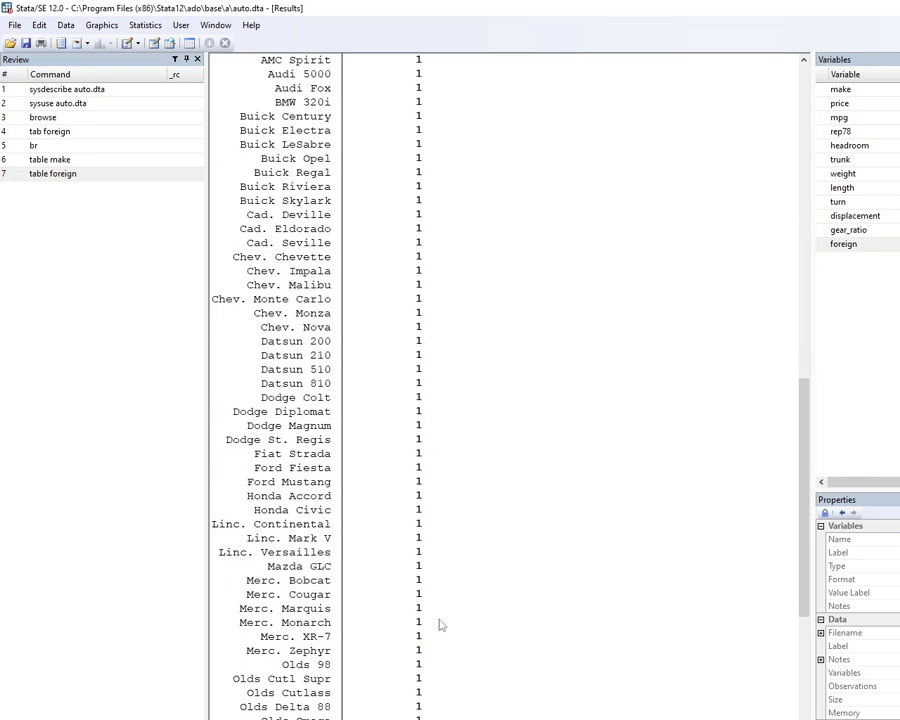
pyautogui.scroll(-2, 440, 622)
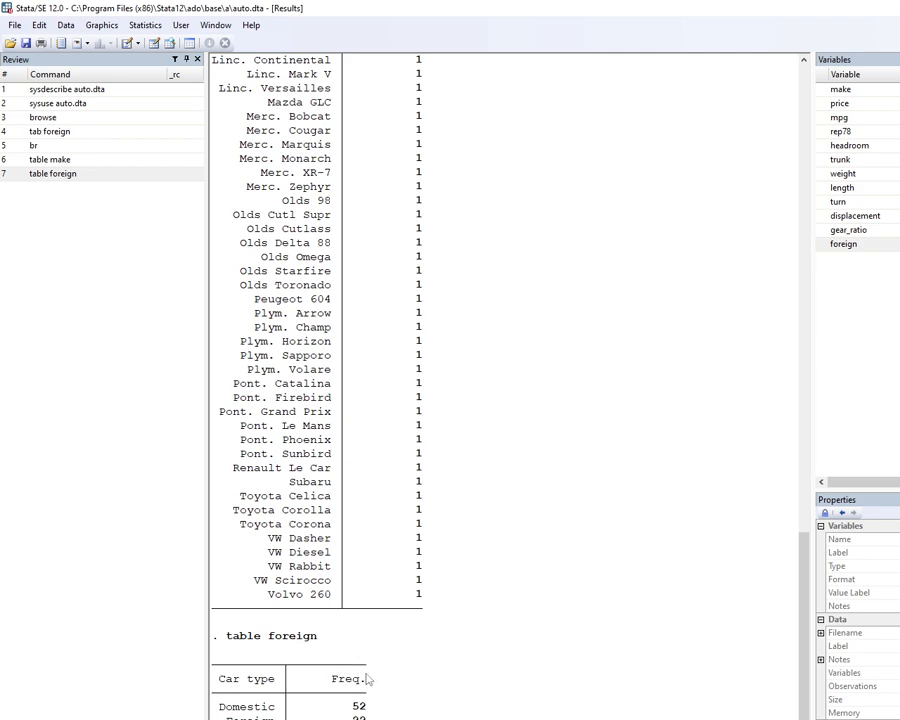
pyautogui.scroll(3, 368, 679)
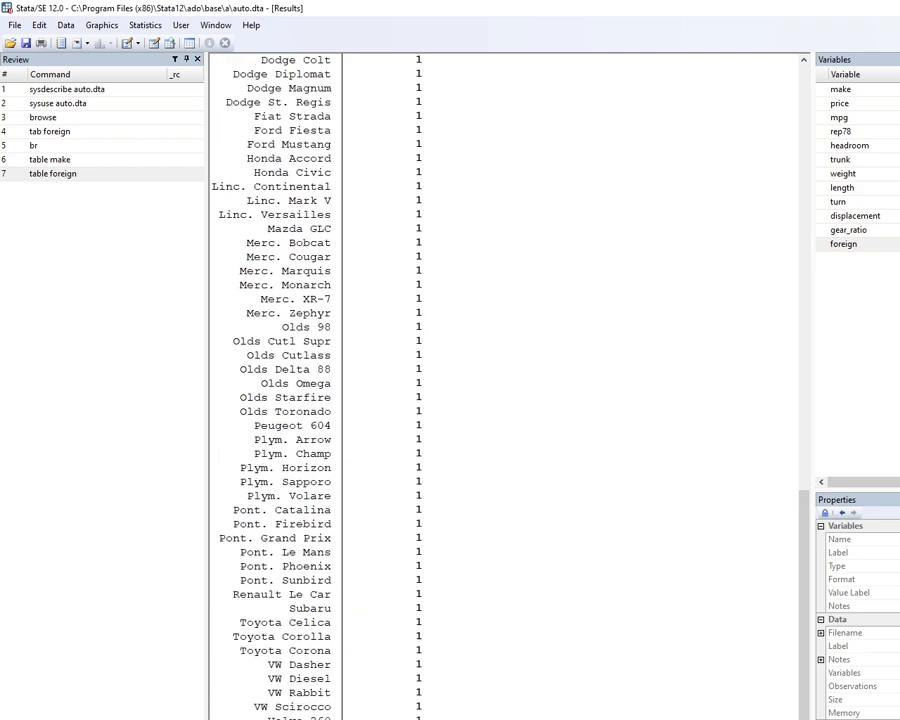
# - Tabulate foreign with the full tabulate command and compare the result with the earlier tab foreign and table foreign outputs
pyautogui.scroll(-3, 368, 679)
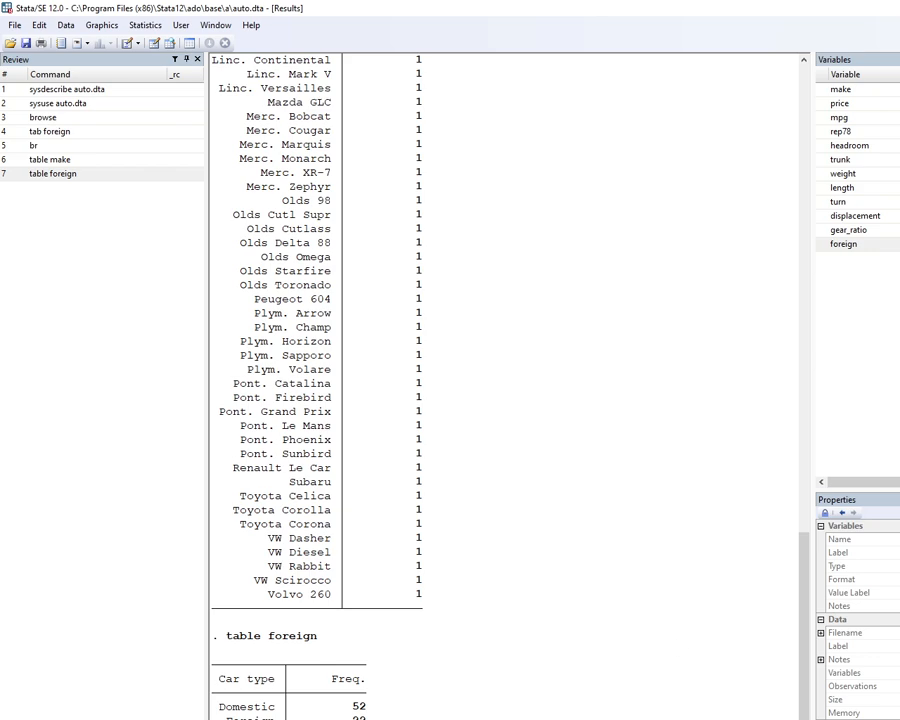
pyautogui.click(843, 244)
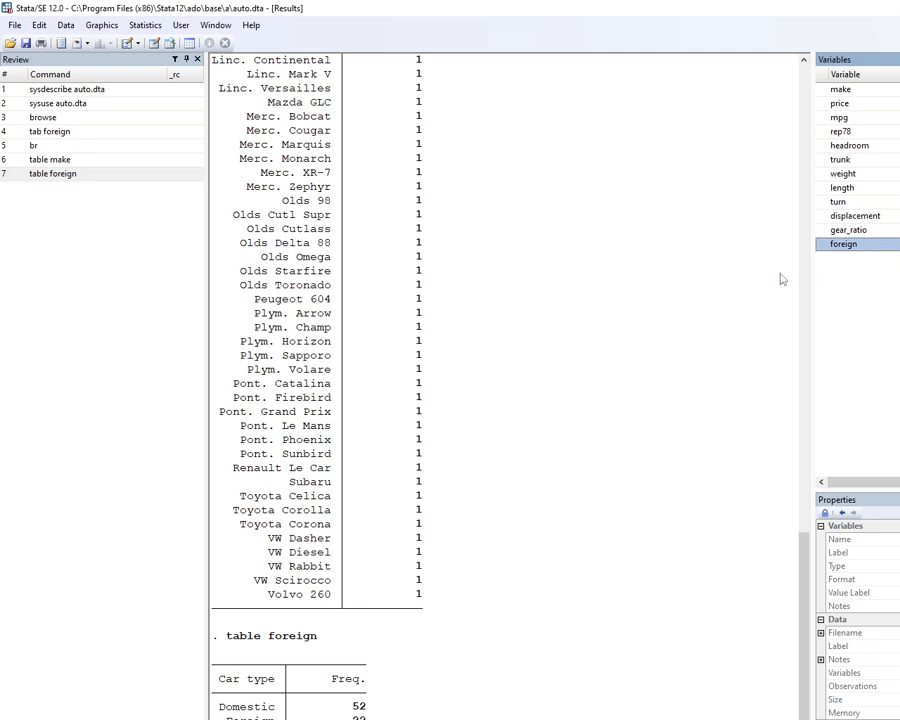
pyautogui.press('Return')
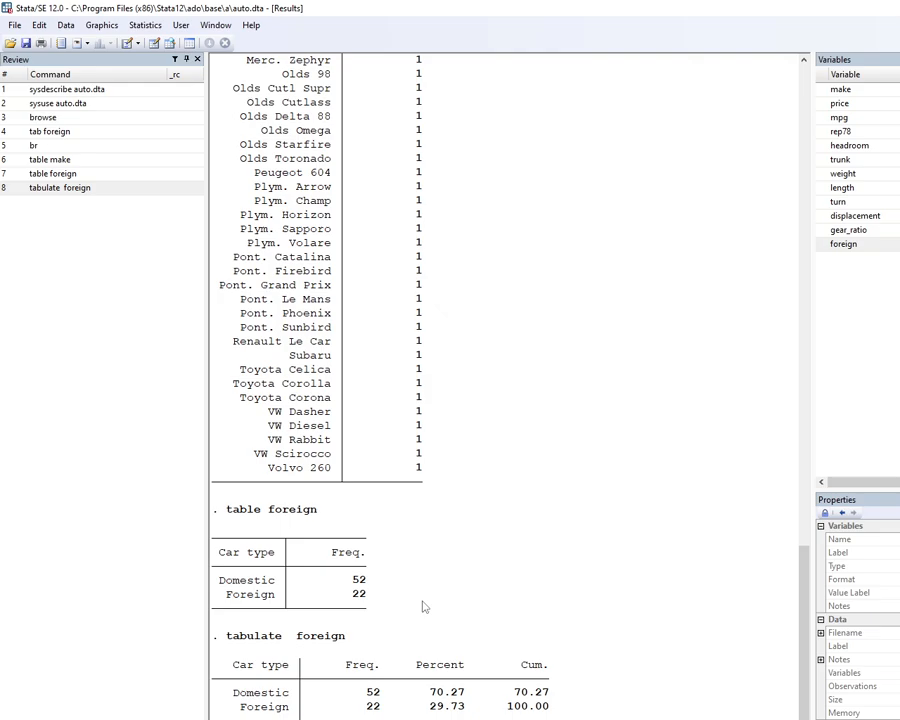
pyautogui.scroll(20, 424, 606)
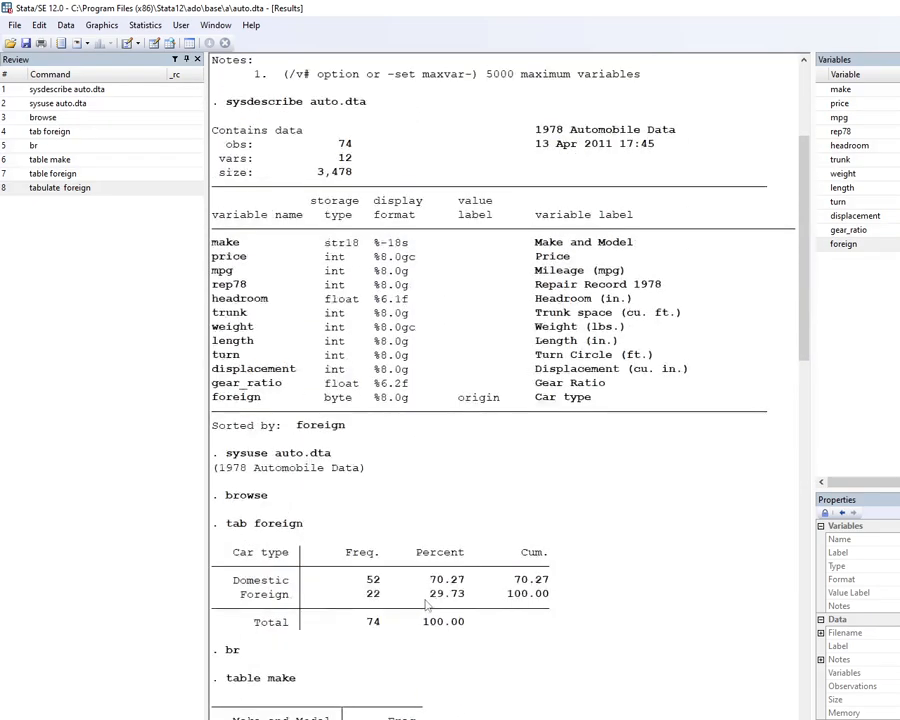
pyautogui.scroll(-20, 430, 595)
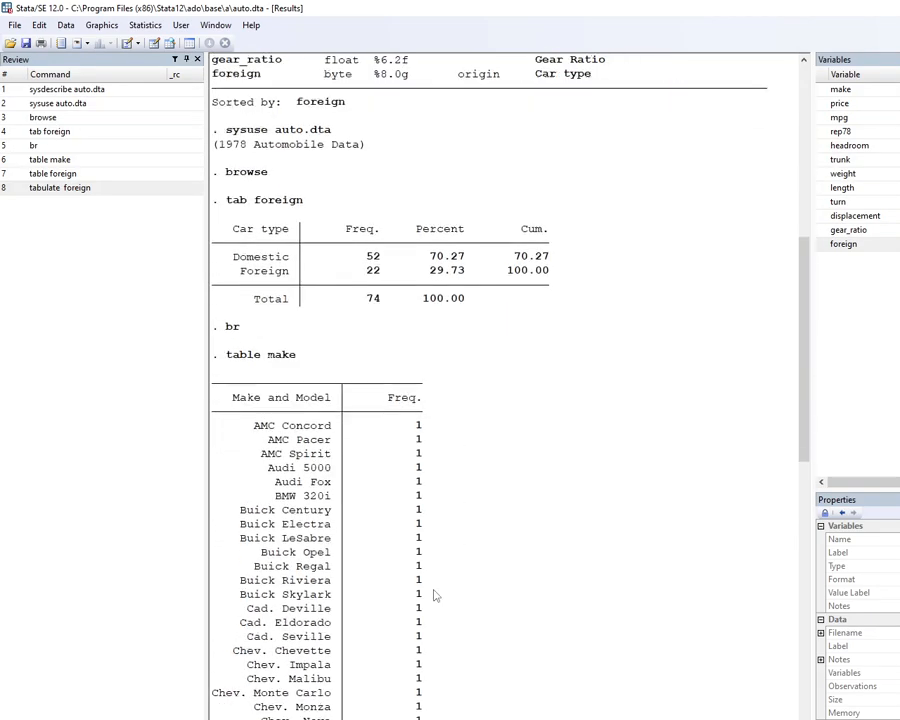
pyautogui.scroll(-12, 434, 595)
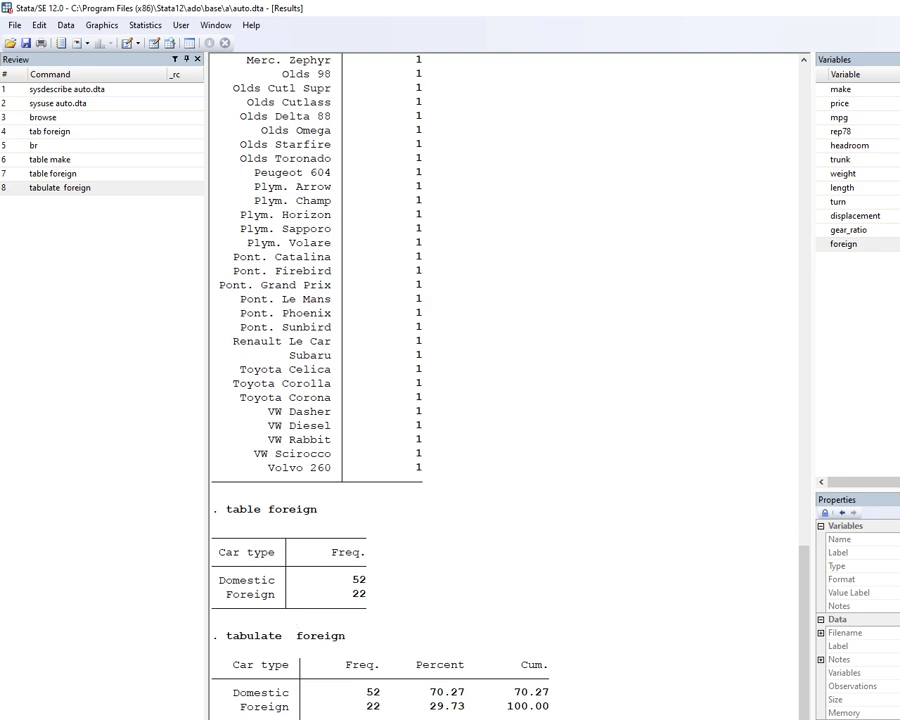
pyautogui.click(899, 9)
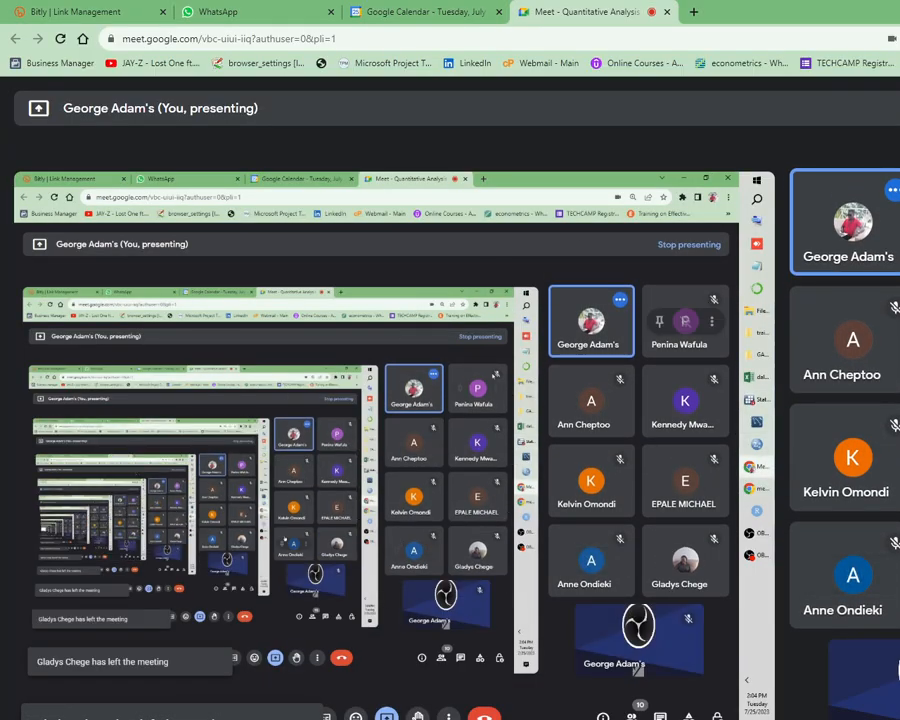
pyautogui.click(899, 343)
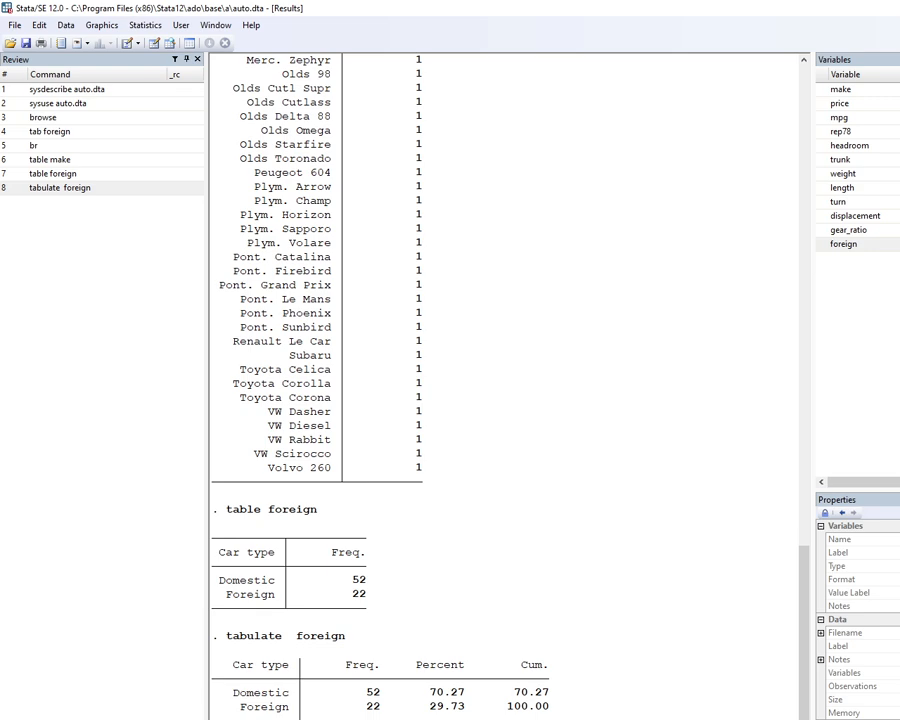
pyautogui.hotkey('alt', 'Tab')
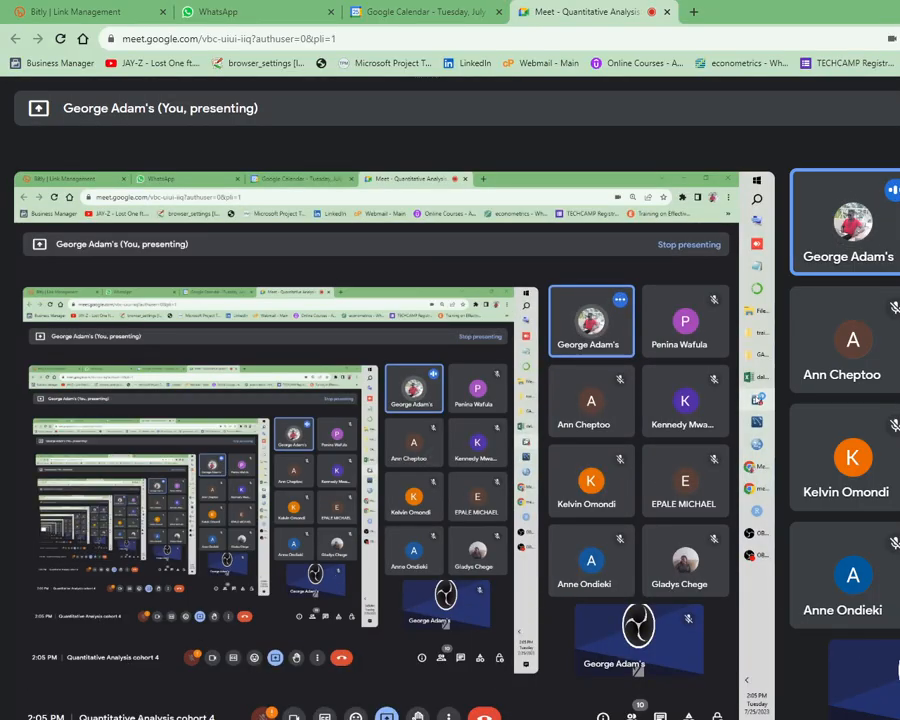
# - Switch to an empty Stata session and load nlsw88.dta from the example datasets installed with Stata
pyautogui.click(899, 340)
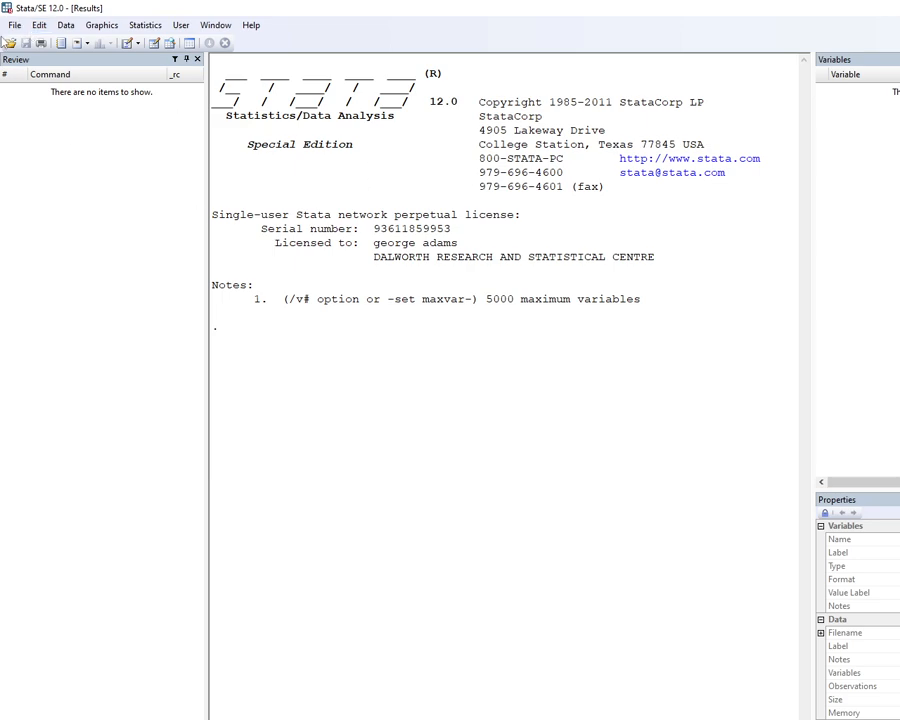
pyautogui.click(14, 30)
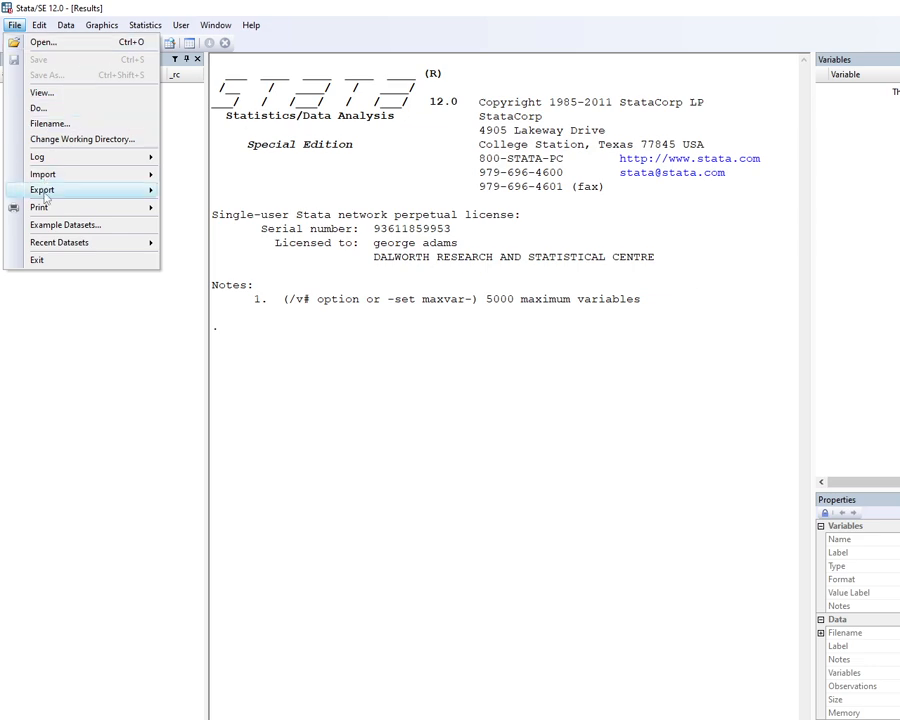
pyautogui.click(45, 227)
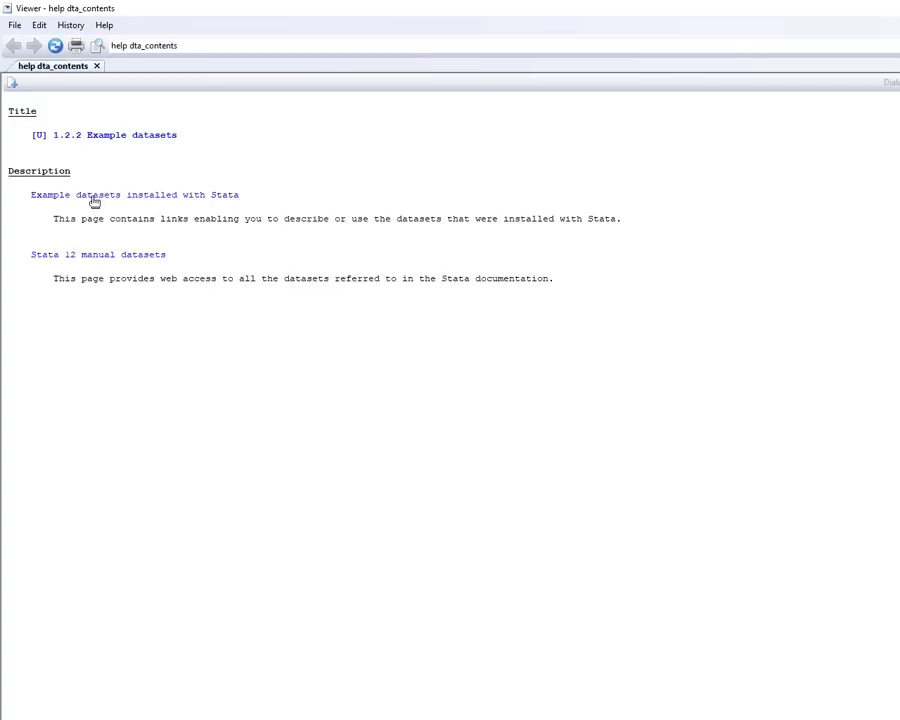
pyautogui.click(93, 198)
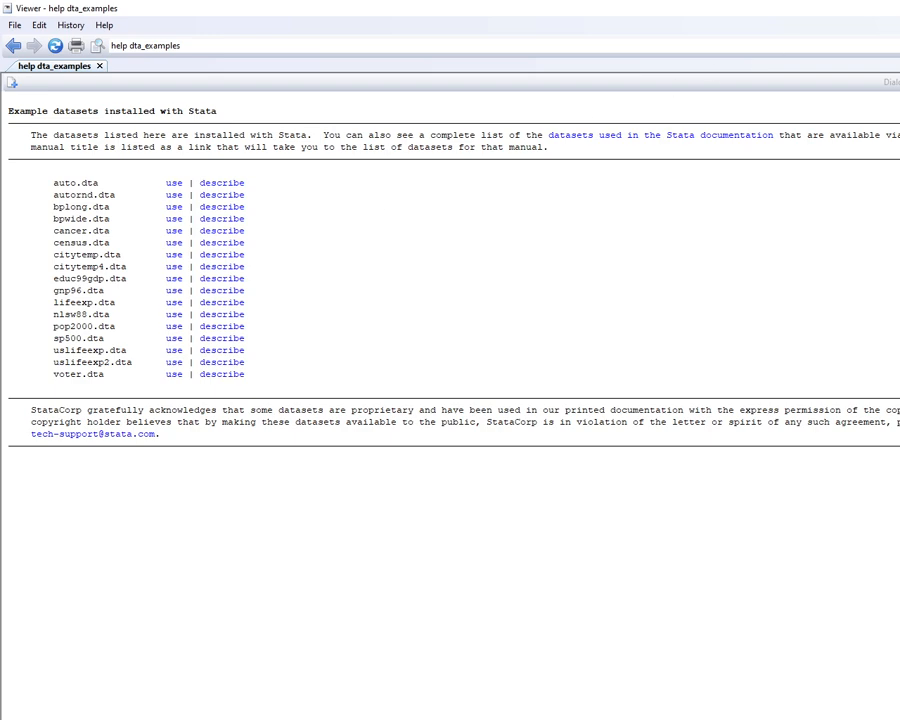
pyautogui.click(899, 8)
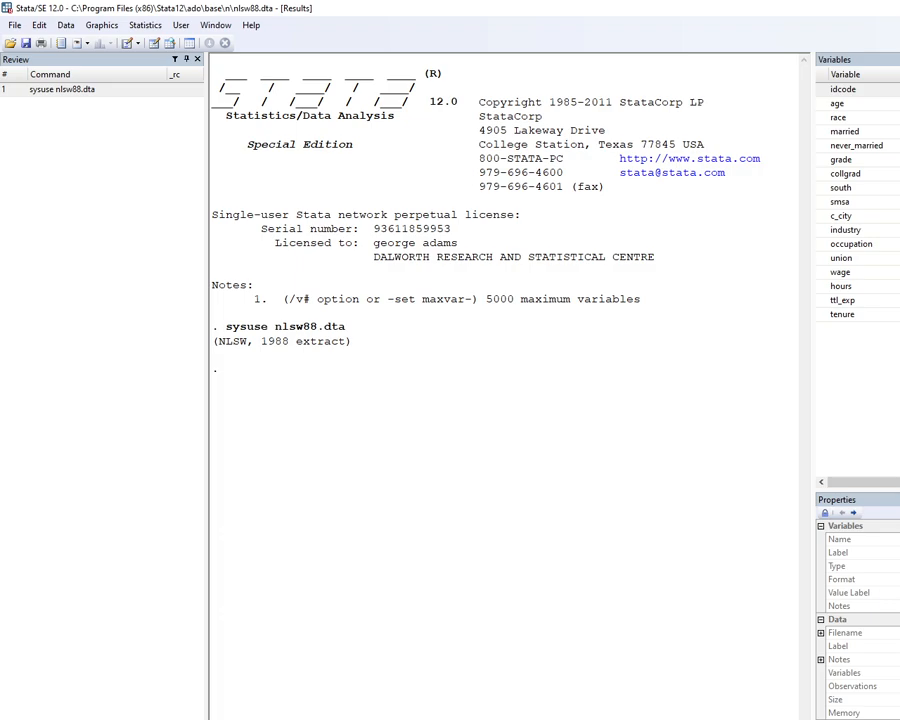
# - Browse the dataset with br, and cross-tabulate race against married with the tabulate command
pyautogui.hotkey('alt', 'Tab')
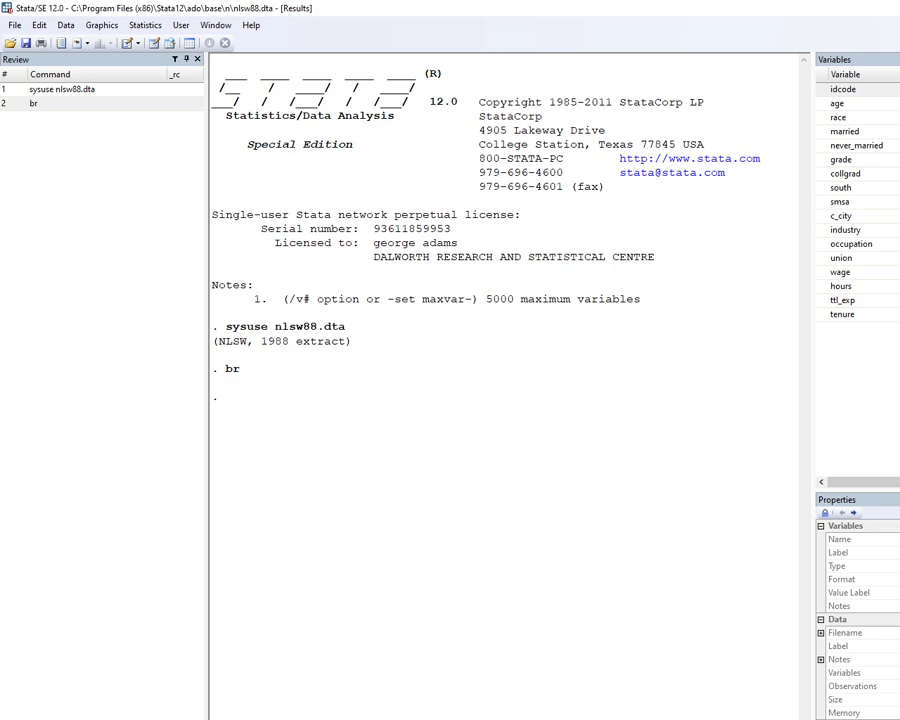
pyautogui.click(830, 131)
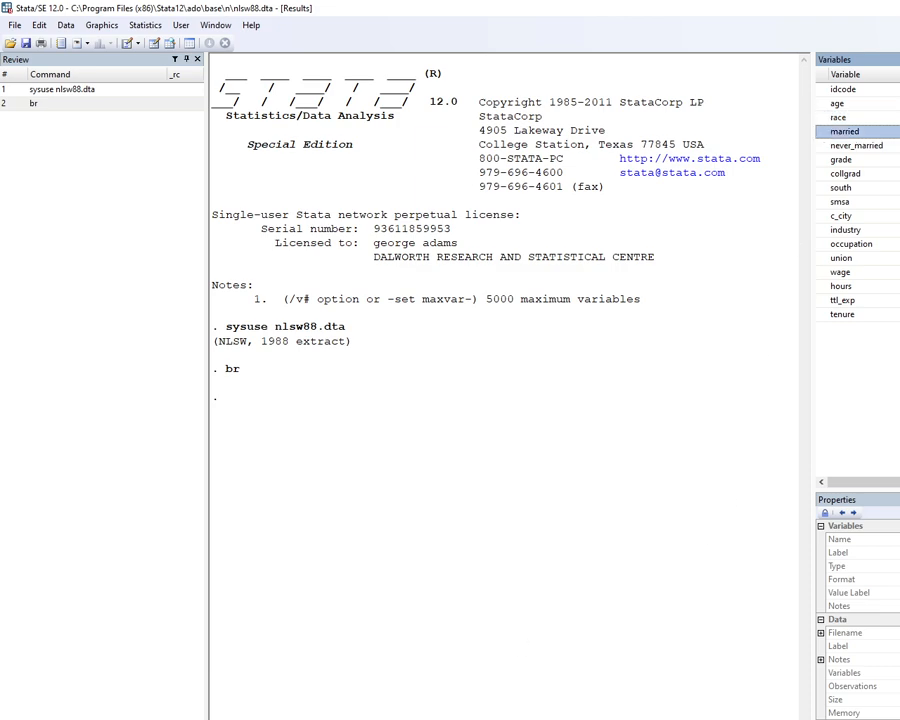
pyautogui.press('Return')
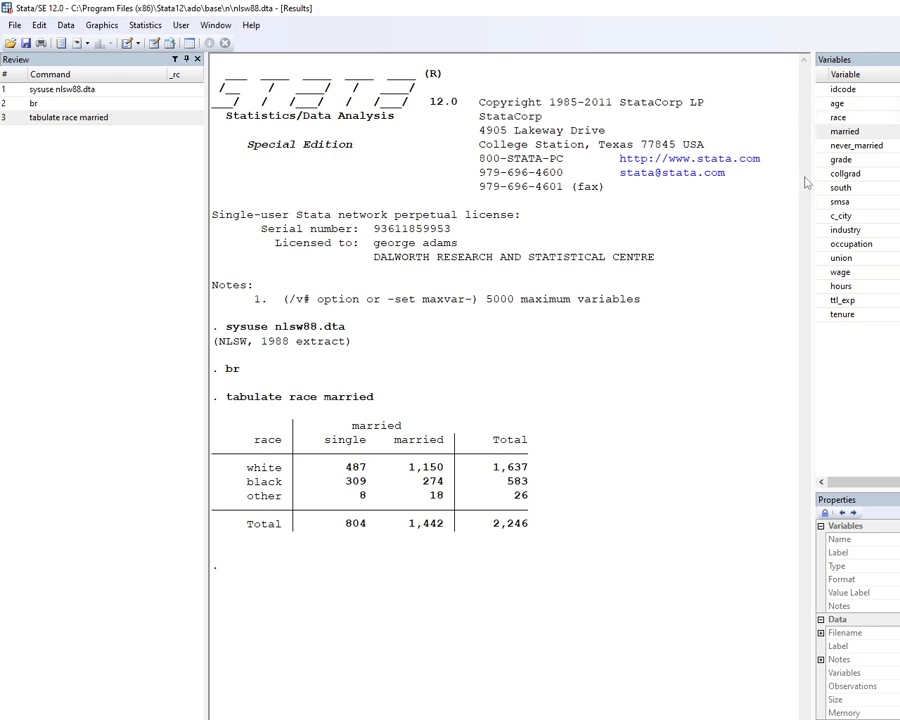
# - Cross-tabulate collgrad against married with the tab command
pyautogui.click(822, 177)
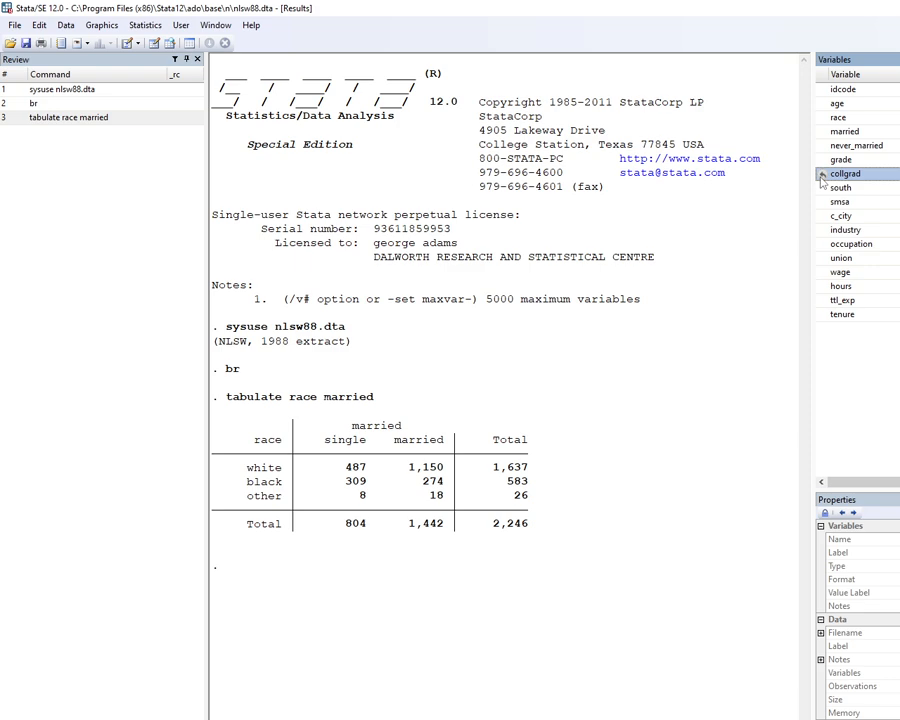
pyautogui.click(824, 133)
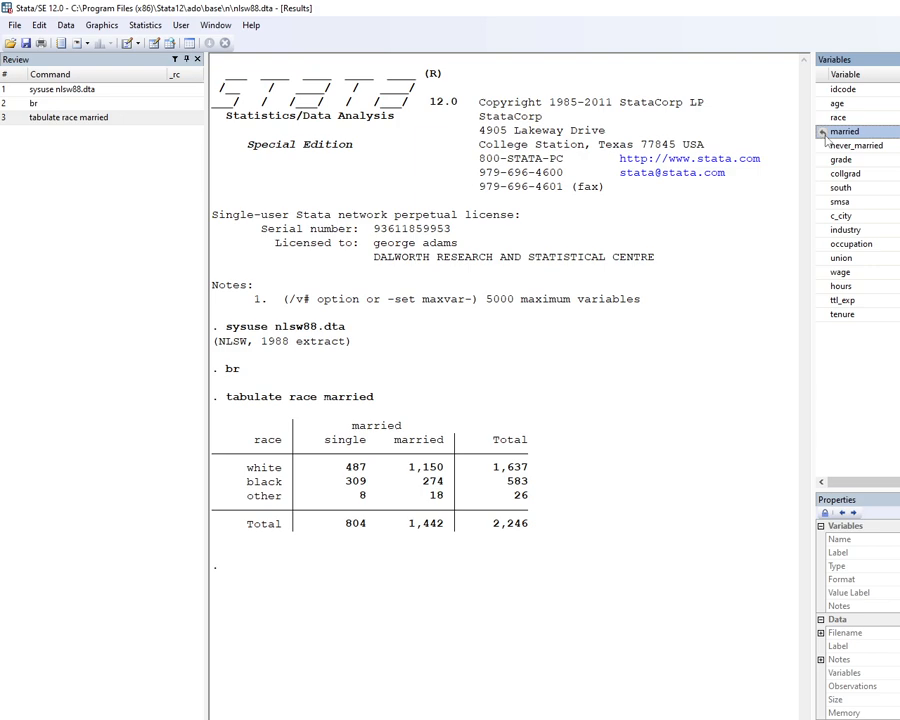
pyautogui.press('Return')
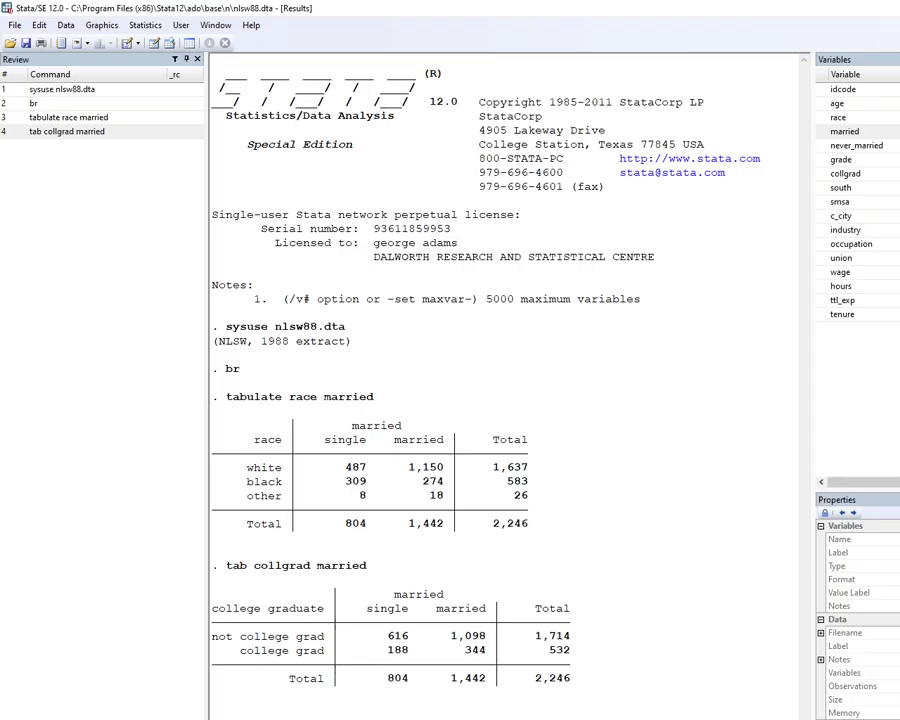
# - Open the data browser with br, look through the variables across to tenure, and close it
pyautogui.hotkey('alt', 'Tab')
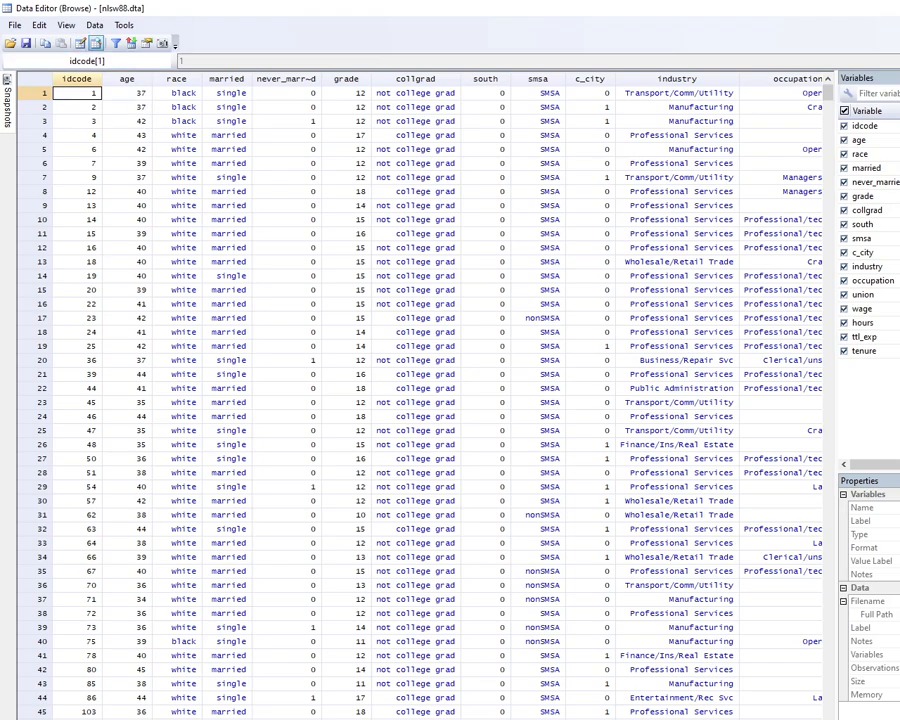
pyautogui.hscroll(6, 428, 395)
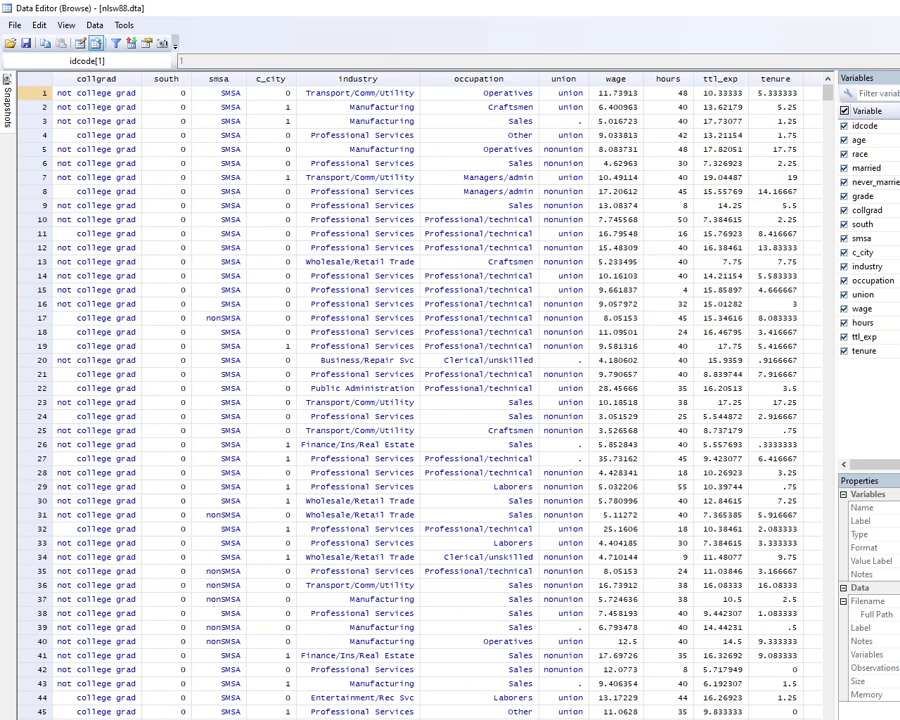
pyautogui.hscroll(3, 428, 395)
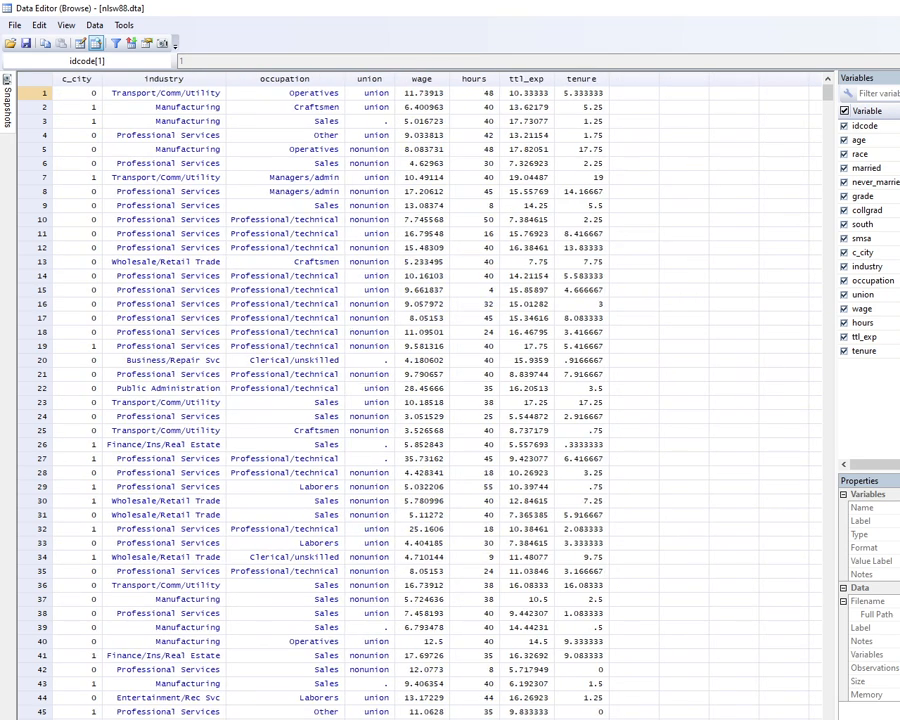
pyautogui.hotkey('alt', 'F4')
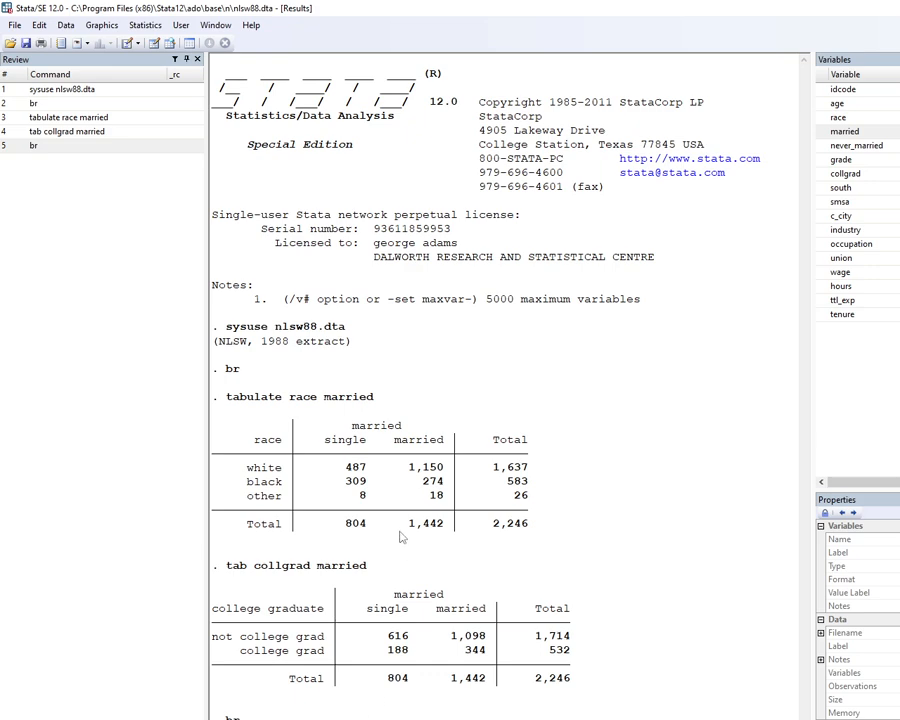
# - Produce summary statistics for age and wage with the summarize command
pyautogui.click(822, 106)
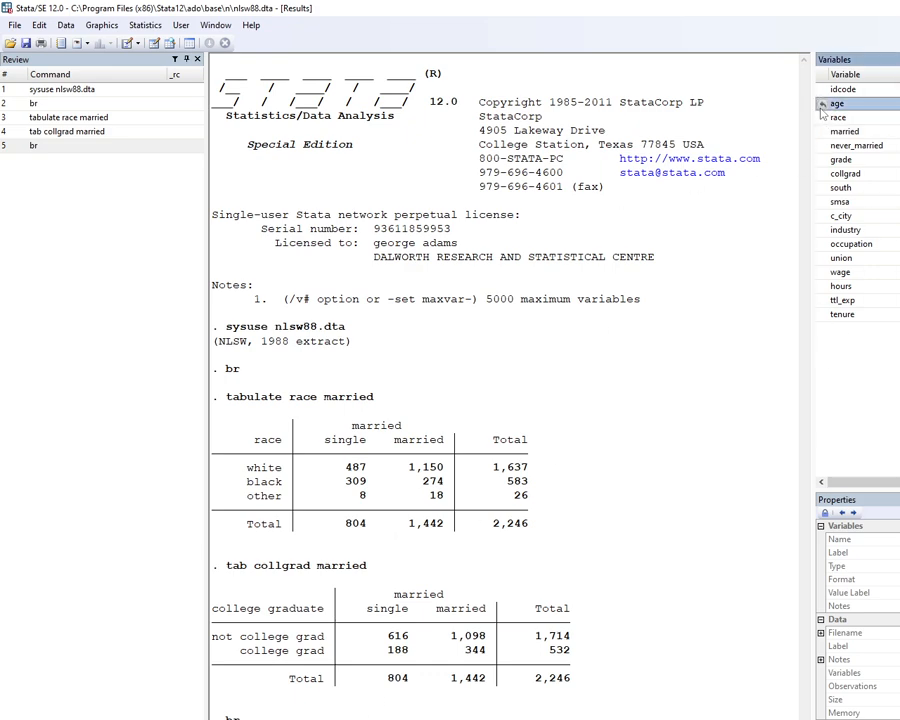
pyautogui.click(822, 273)
pyautogui.press('Return')
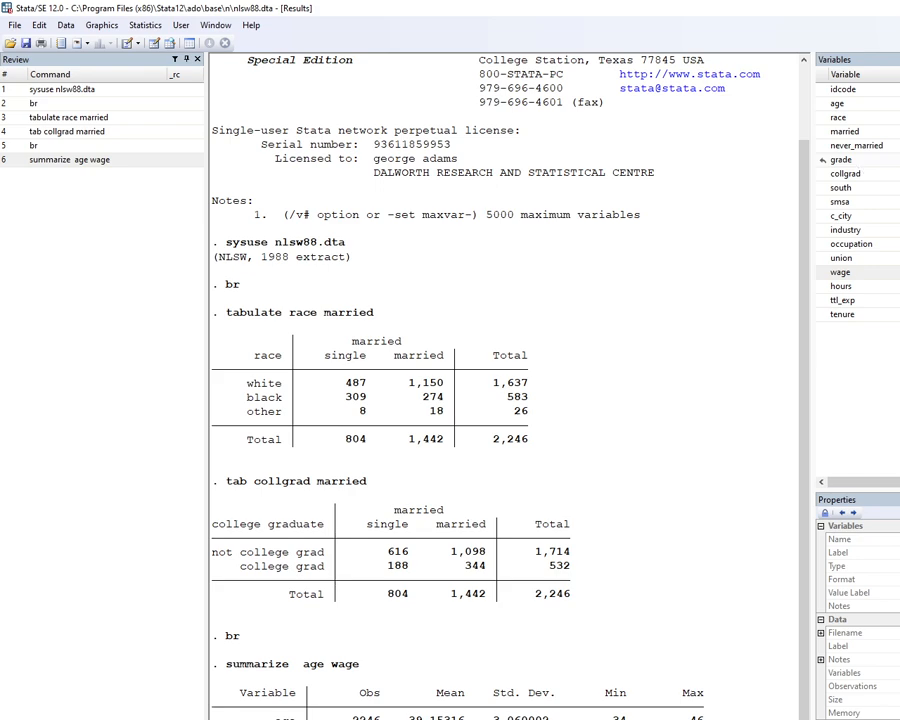
# - Run codebook on the whole nlsw88 dataset and review its entries from idcode through tenure
pyautogui.click(825, 163)
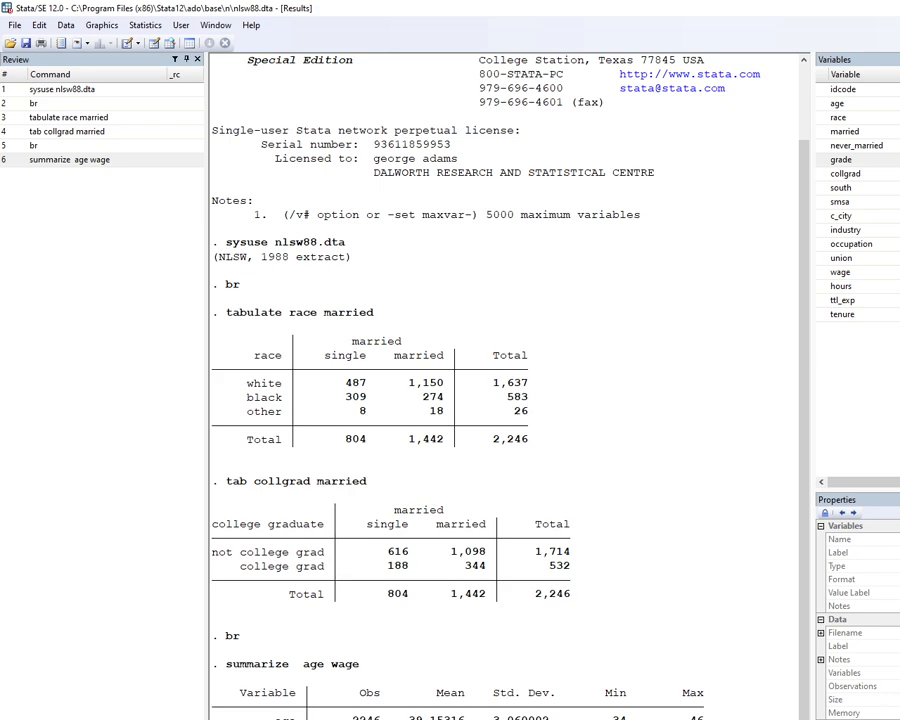
pyautogui.press('Return')
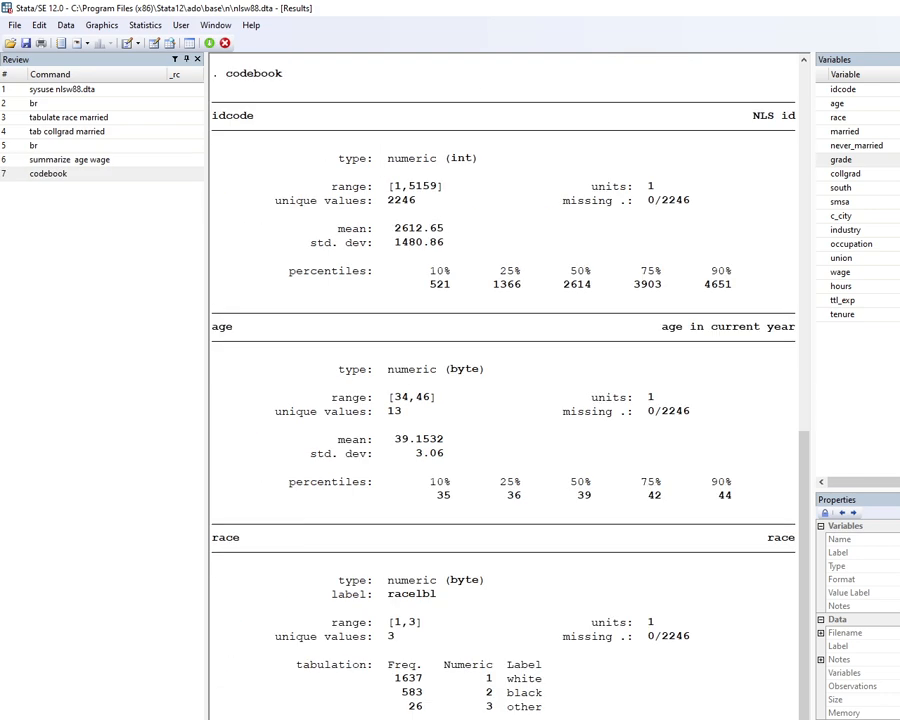
pyautogui.scroll(5, 410, 655)
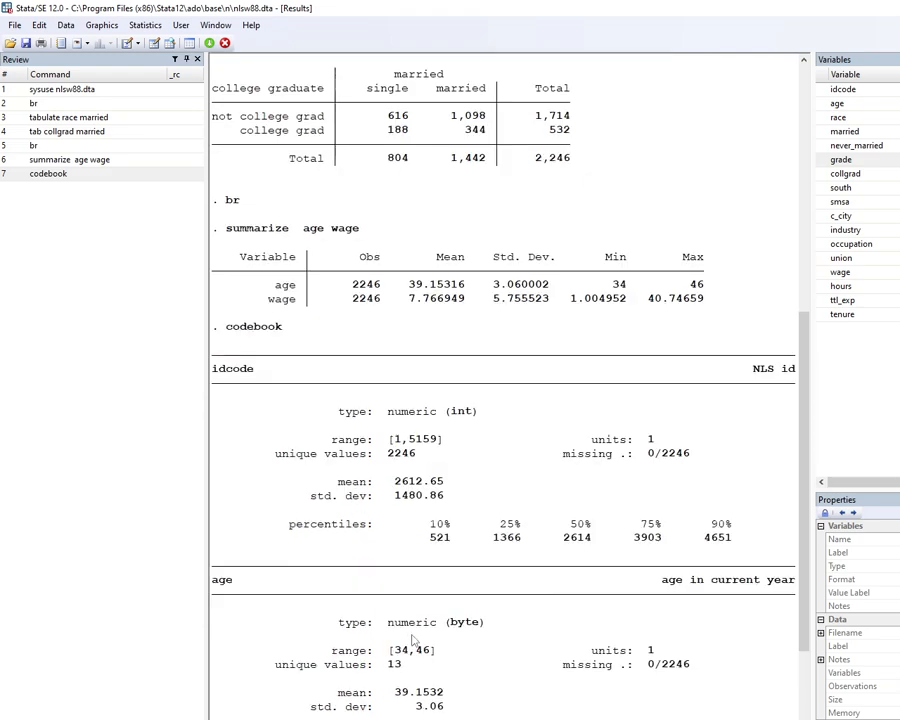
pyautogui.scroll(7, 412, 638)
pyautogui.scroll(-12, 412, 640)
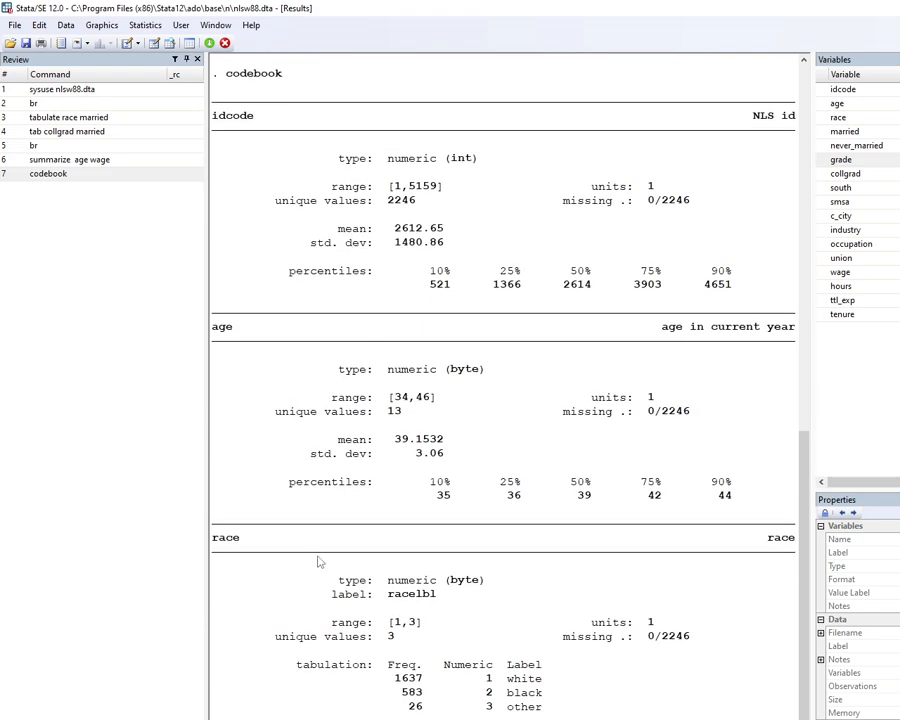
pyautogui.scroll(-20, 503, 385)
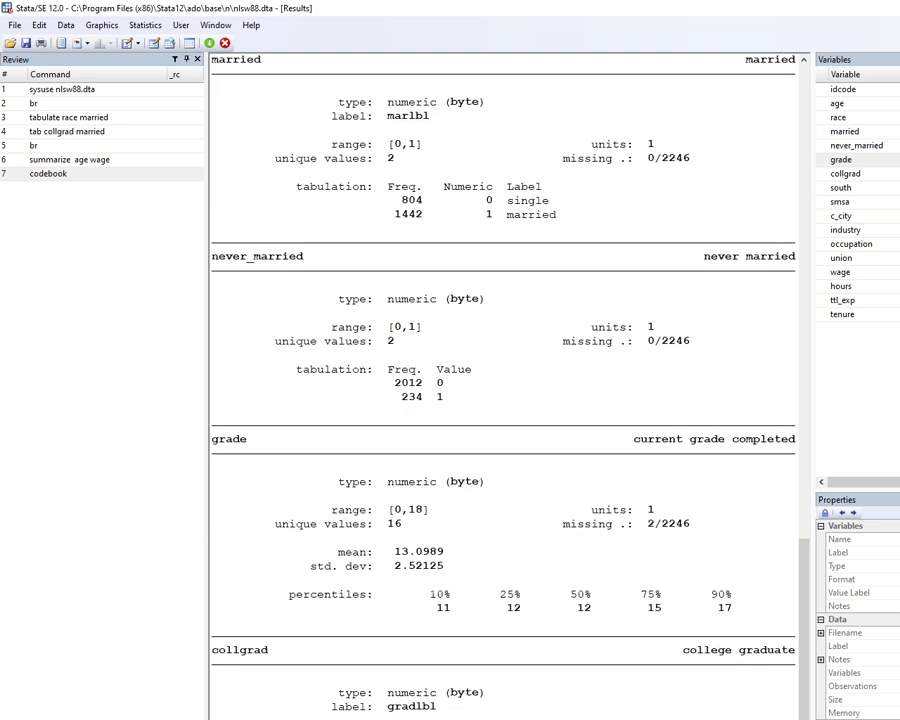
pyautogui.scroll(-14, 503, 385)
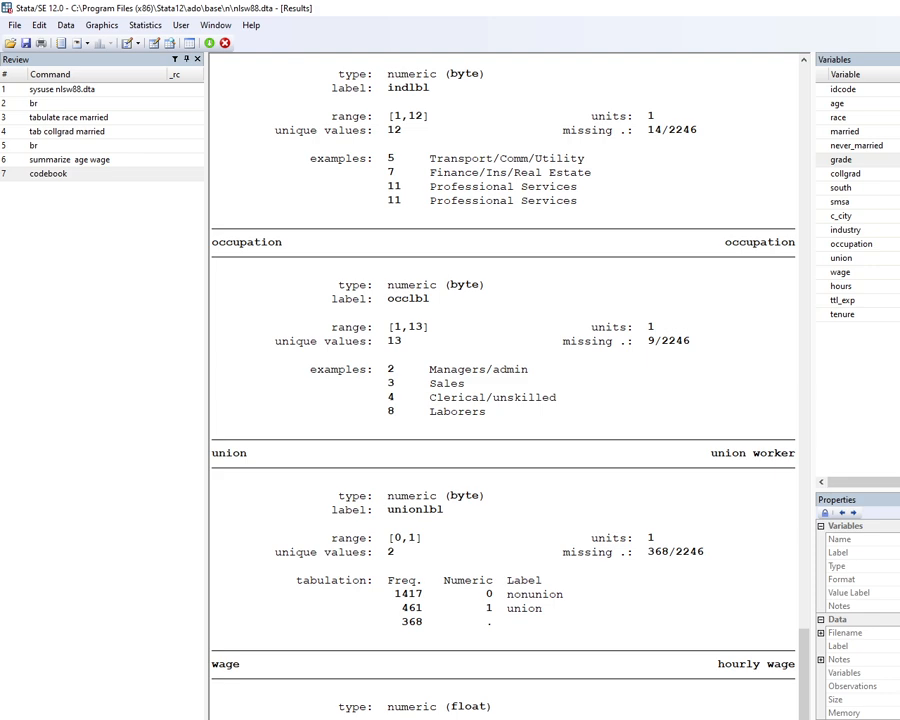
pyautogui.scroll(-15, 503, 385)
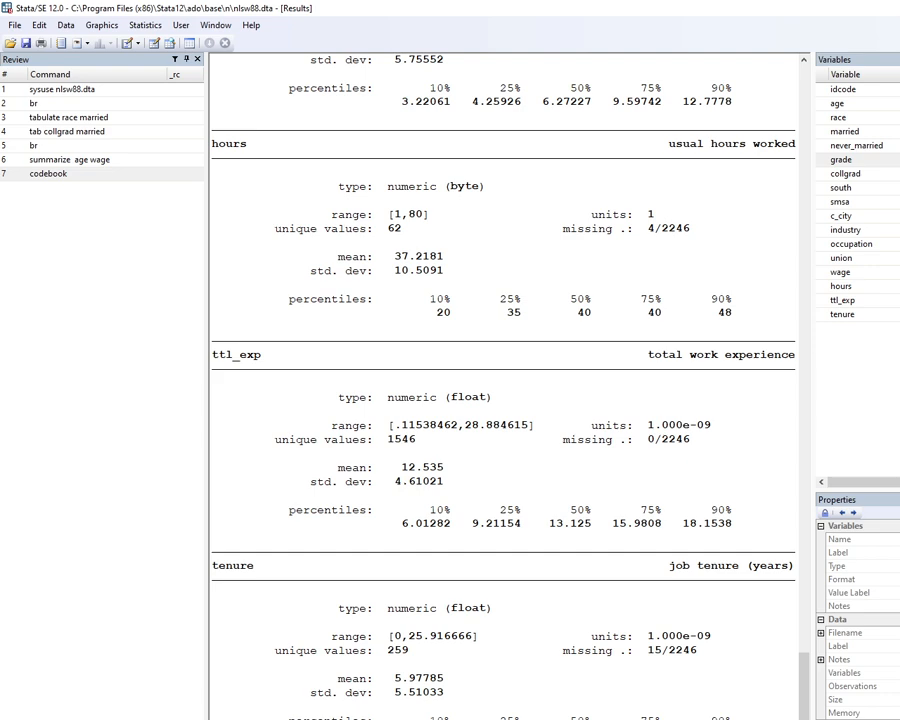
# - Turn off output paging with set more off, and run codebook on the variable race
pyautogui.press('Return')
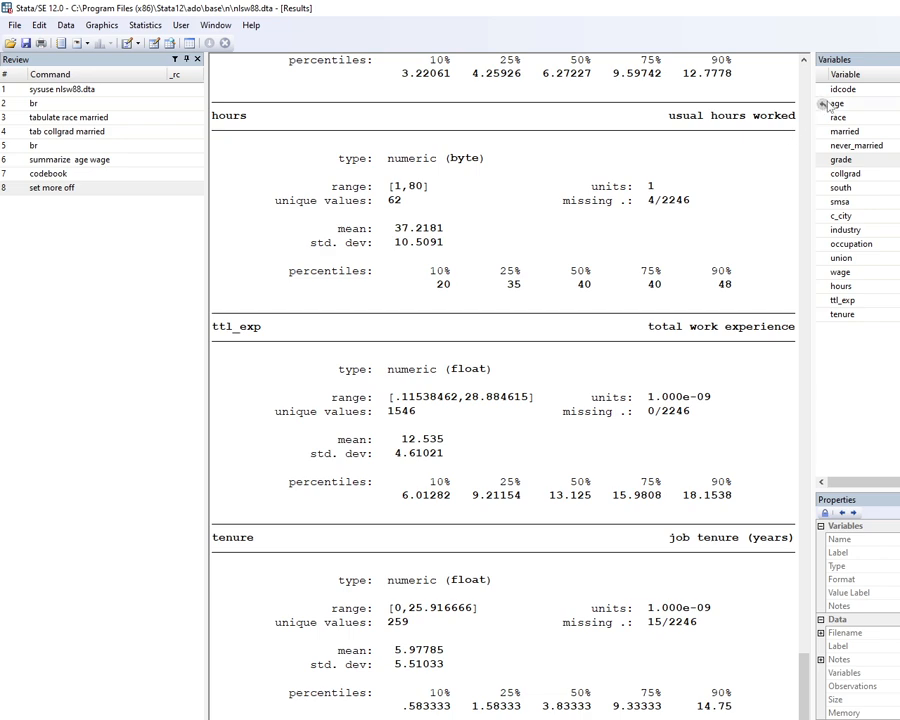
pyautogui.click(822, 120)
pyautogui.press('Return')
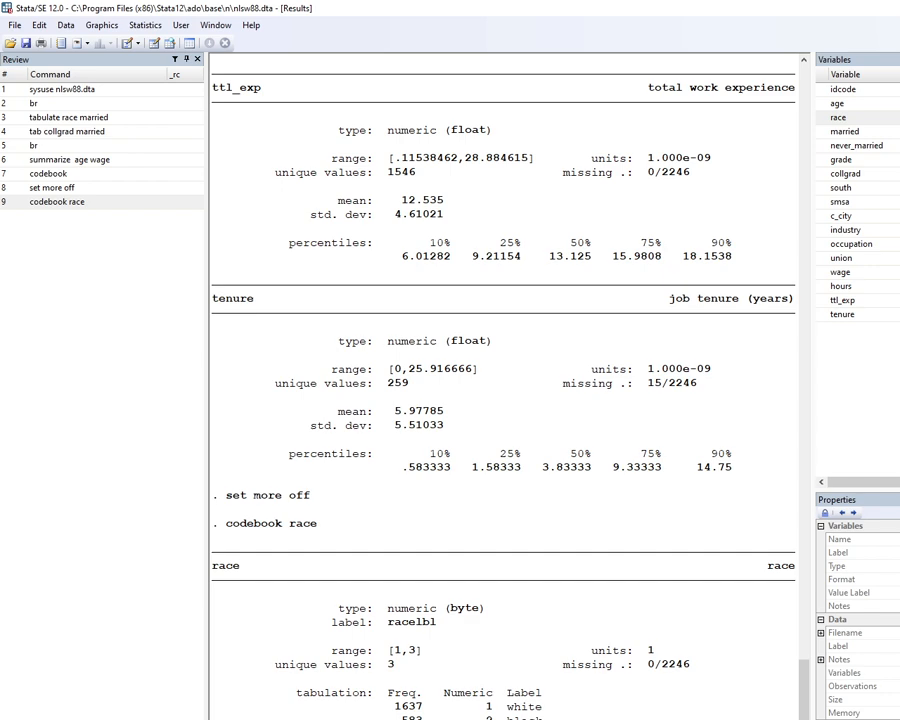
# - Summarize grade only for observations where race equals 2, using sum grade if race==2
pyautogui.click(825, 161)
pyautogui.click(824, 165)
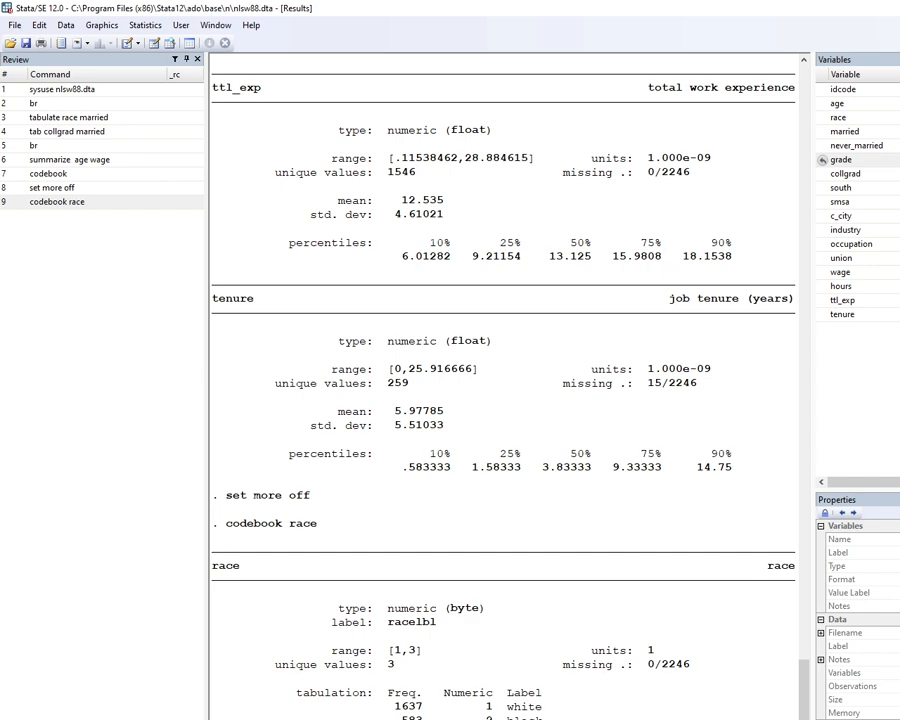
pyautogui.click(826, 121)
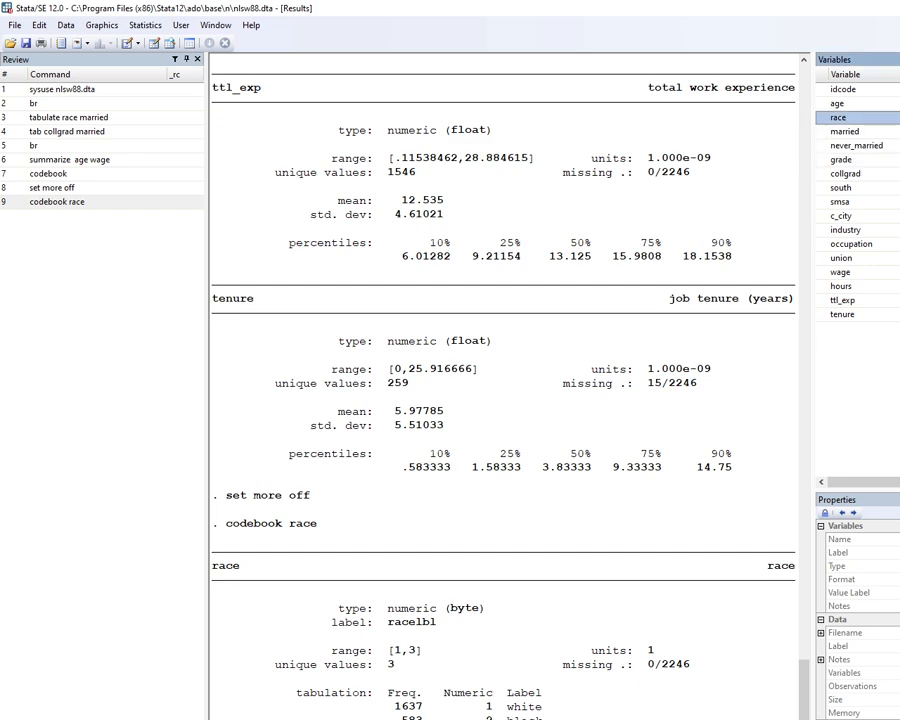
pyautogui.click(500, 716)
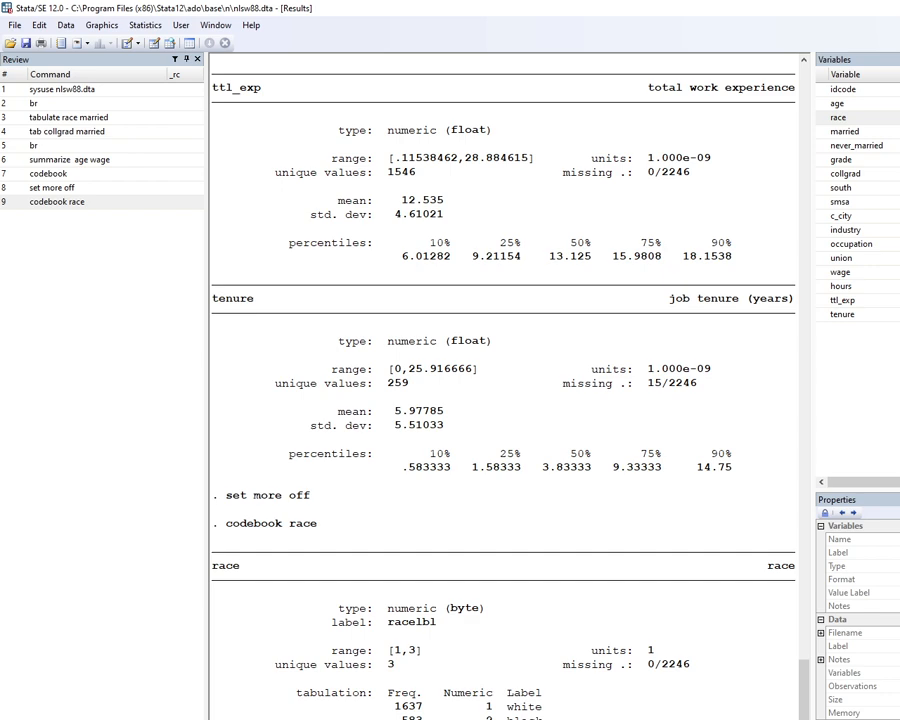
pyautogui.press('Return')
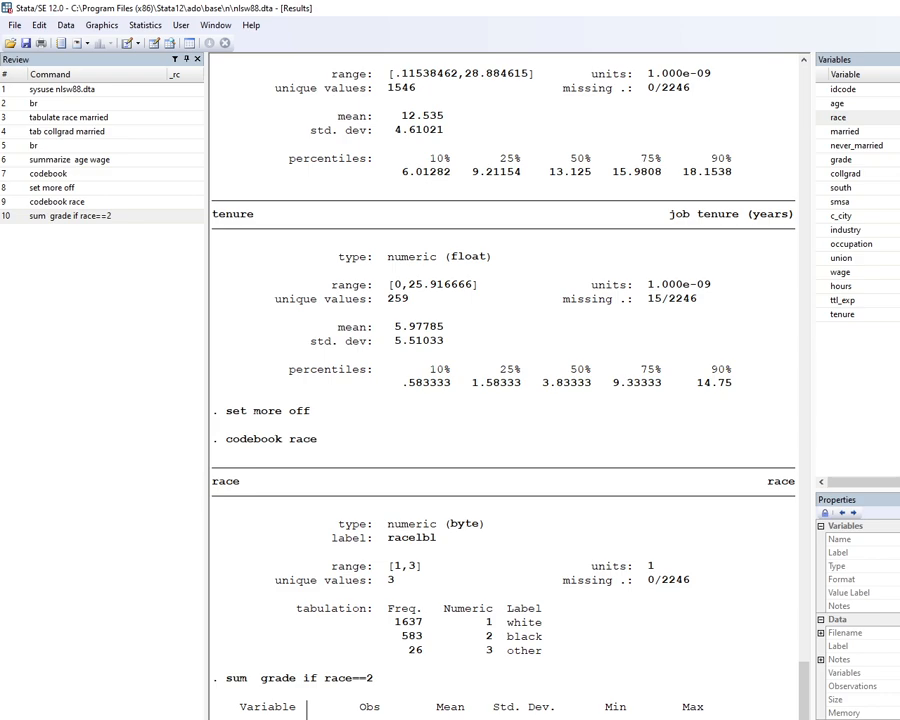
# - List all observations with the list command and review the last records with the Review pane narrowed
pyautogui.press('Return')
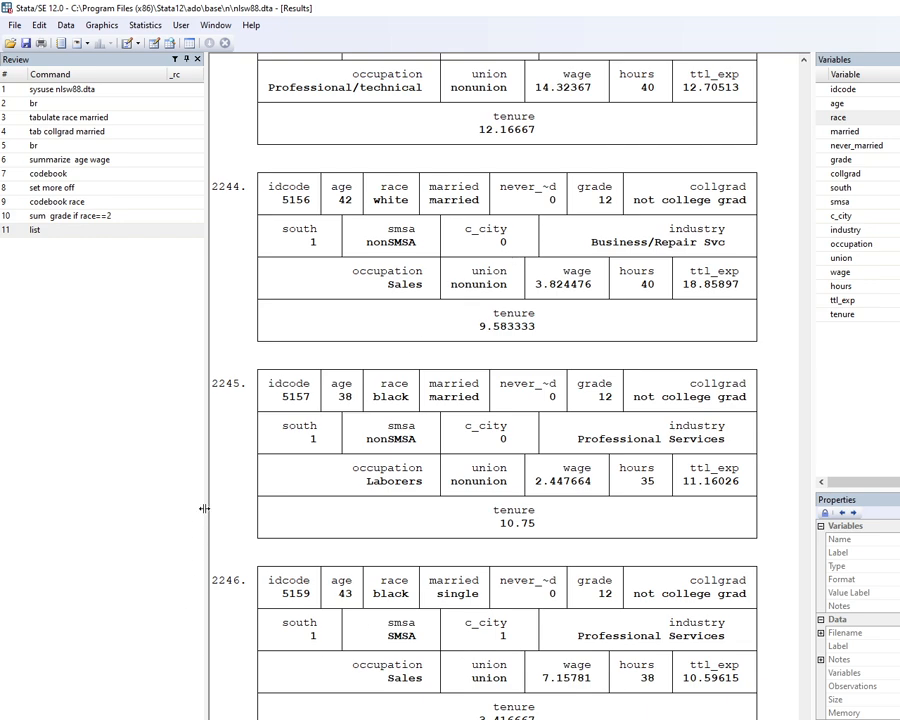
pyautogui.moveTo(205, 508); pyautogui.dragTo(163, 505)
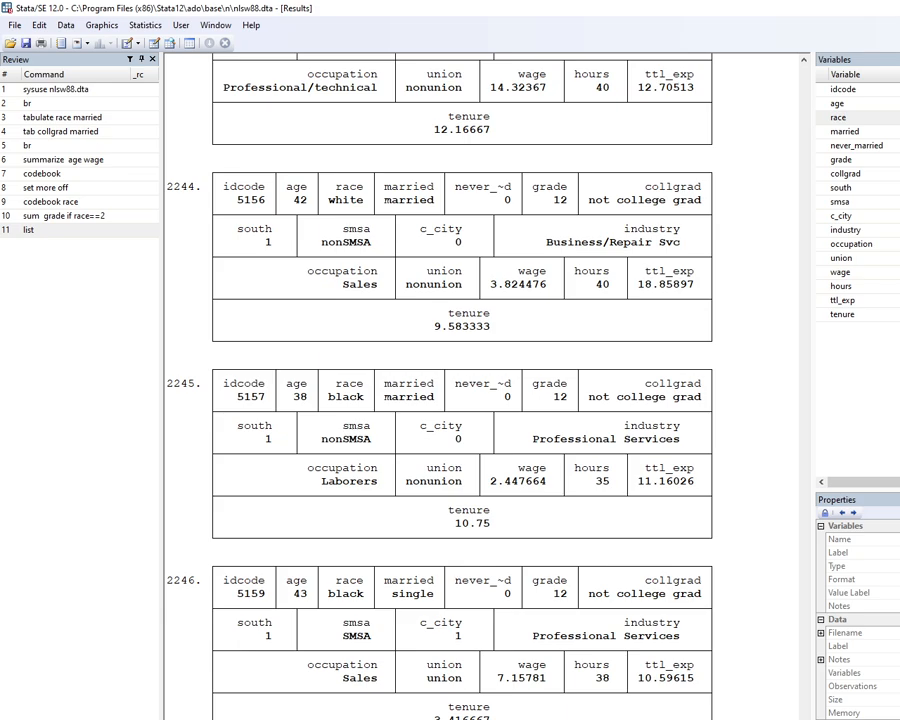
pyautogui.scroll(15, 314, 626)
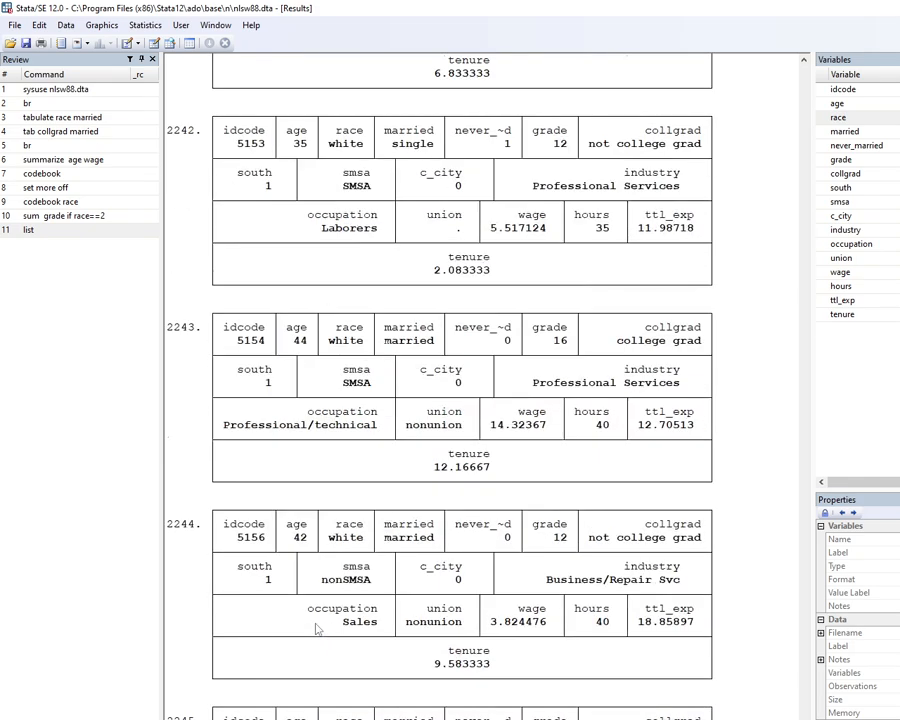
pyautogui.scroll(18, 314, 626)
pyautogui.scroll(-14, 314, 626)
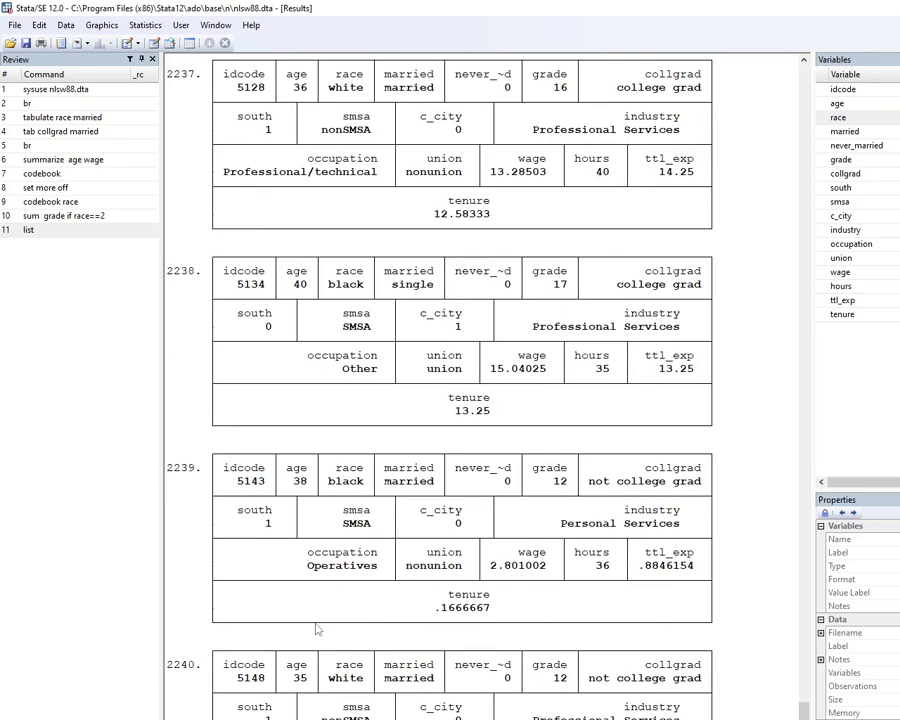
pyautogui.scroll(-12, 314, 626)
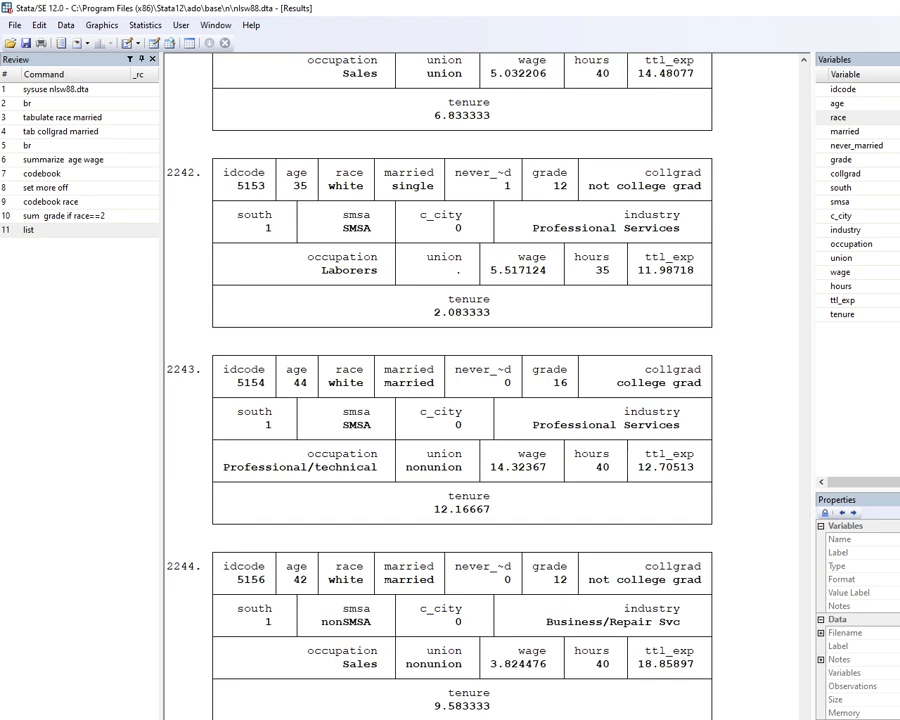
# - Switch to File Explorer and open Introduction to Stata.do from the Stata12_Windows folder inside UoN TRAINING
pyautogui.hotkey('alt', 'Tab')
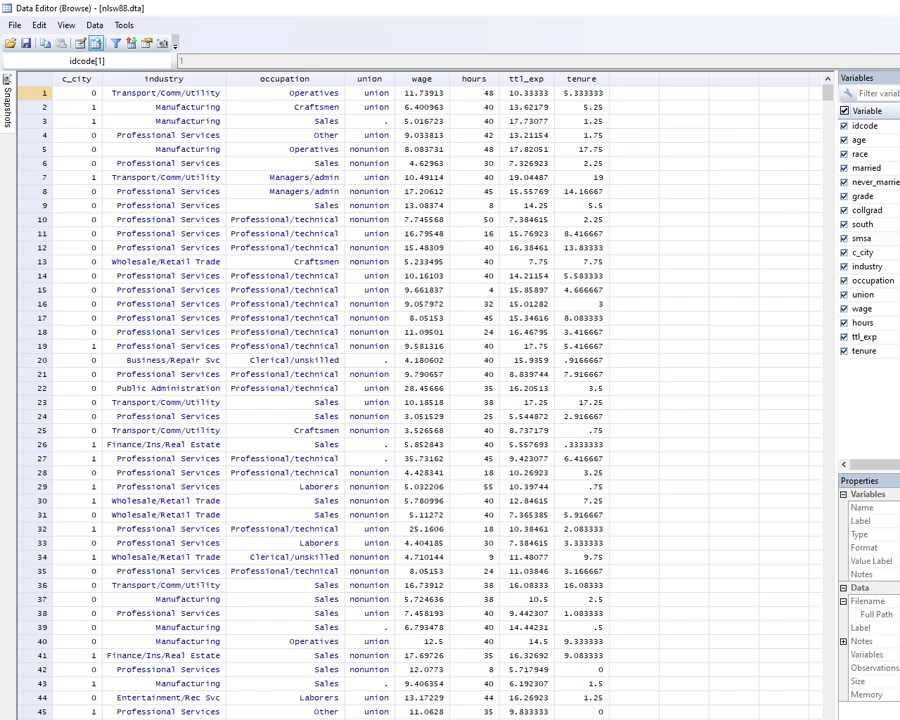
pyautogui.hotkey('alt', 'Tab')
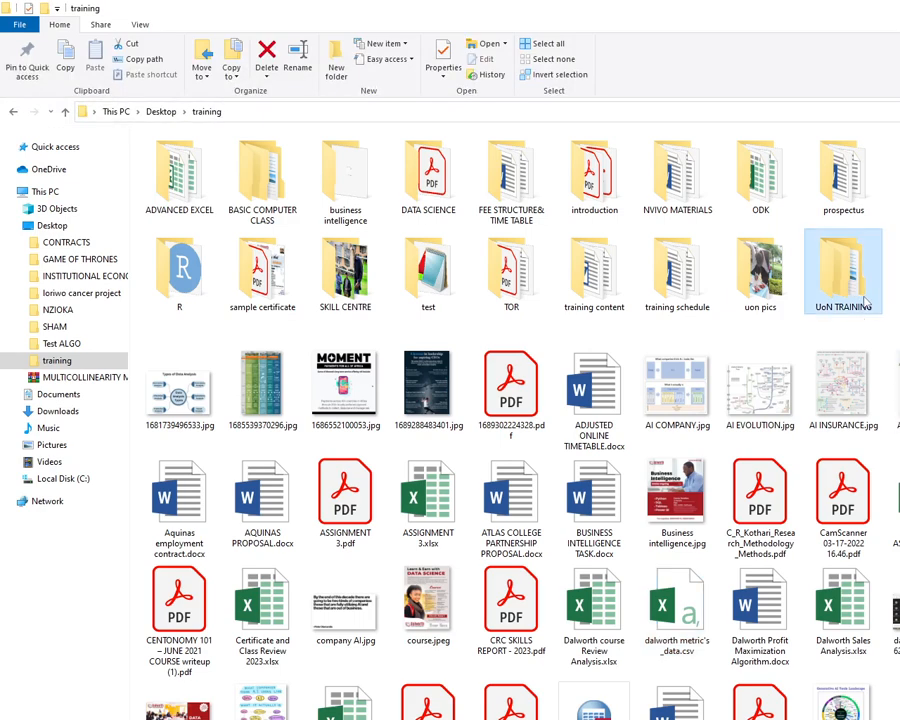
pyautogui.doubleClick(860, 315)
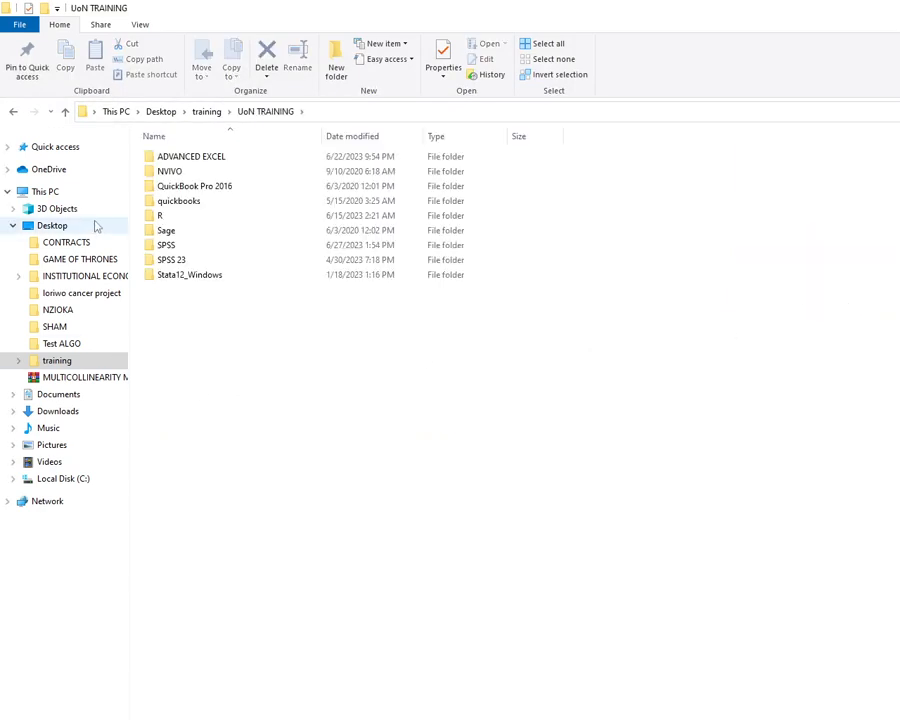
pyautogui.doubleClick(174, 276)
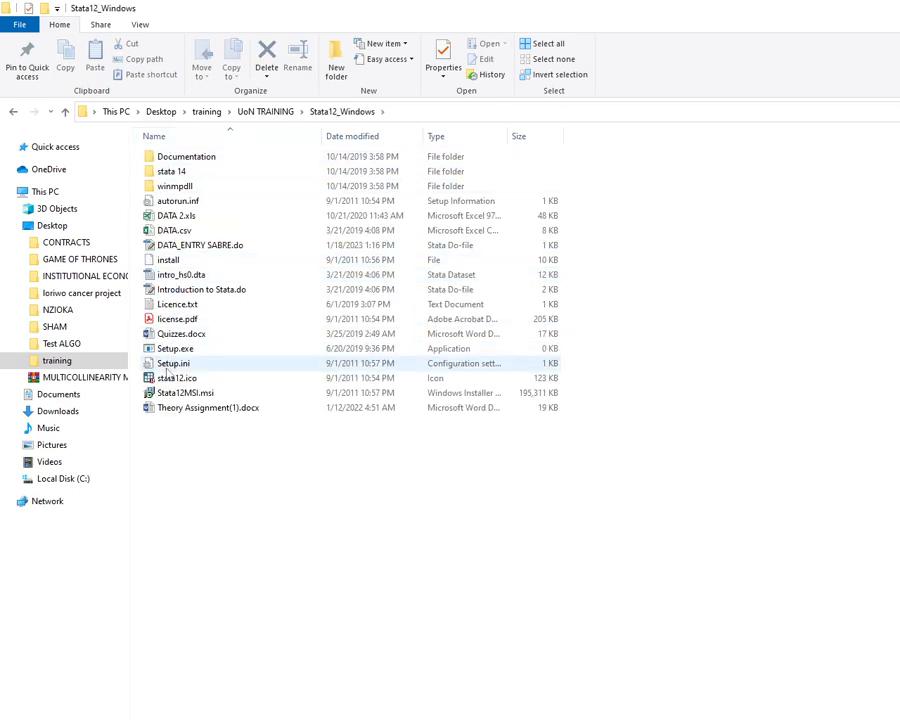
pyautogui.doubleClick(189, 292)
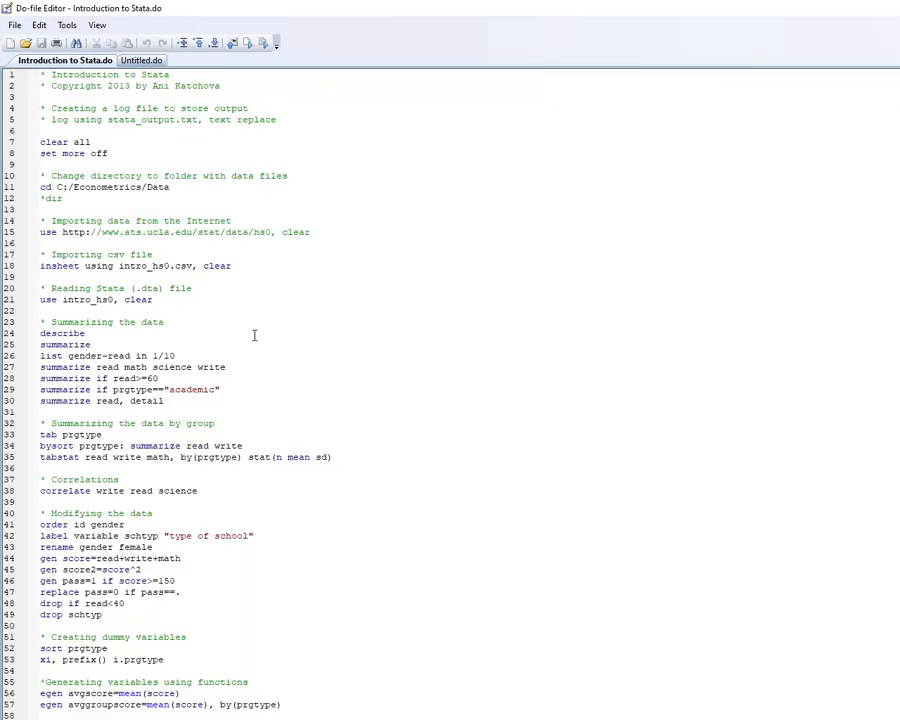
# - Look through the do-file down to the t-tests section, highlight its three ttest commands, and return to the main Stata window
pyautogui.scroll(-5, 273, 354)
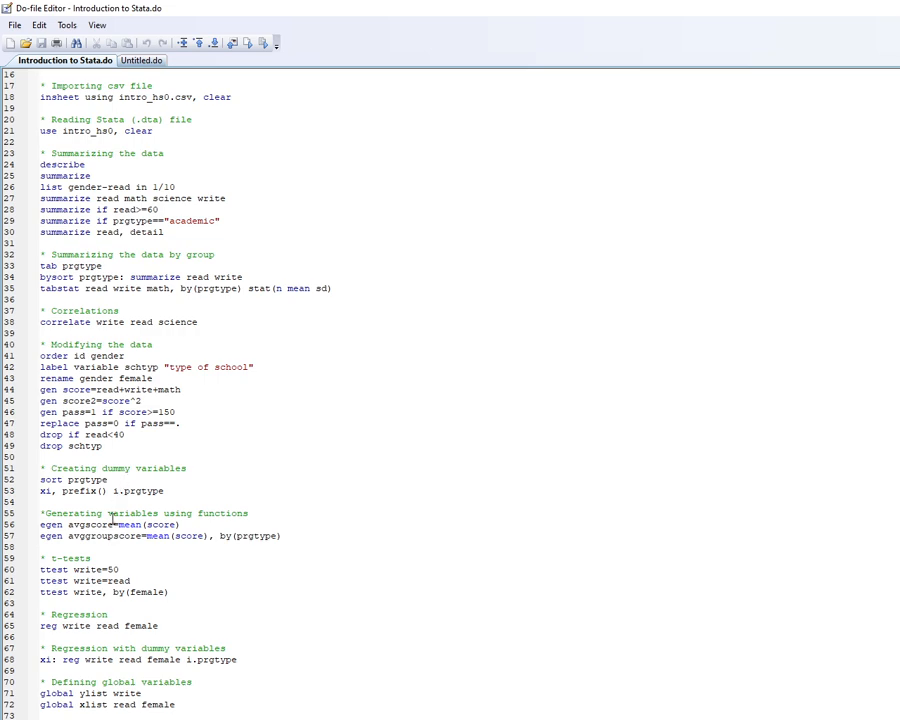
pyautogui.click(181, 583)
pyautogui.moveTo(181, 583); pyautogui.dragTo(18, 568)
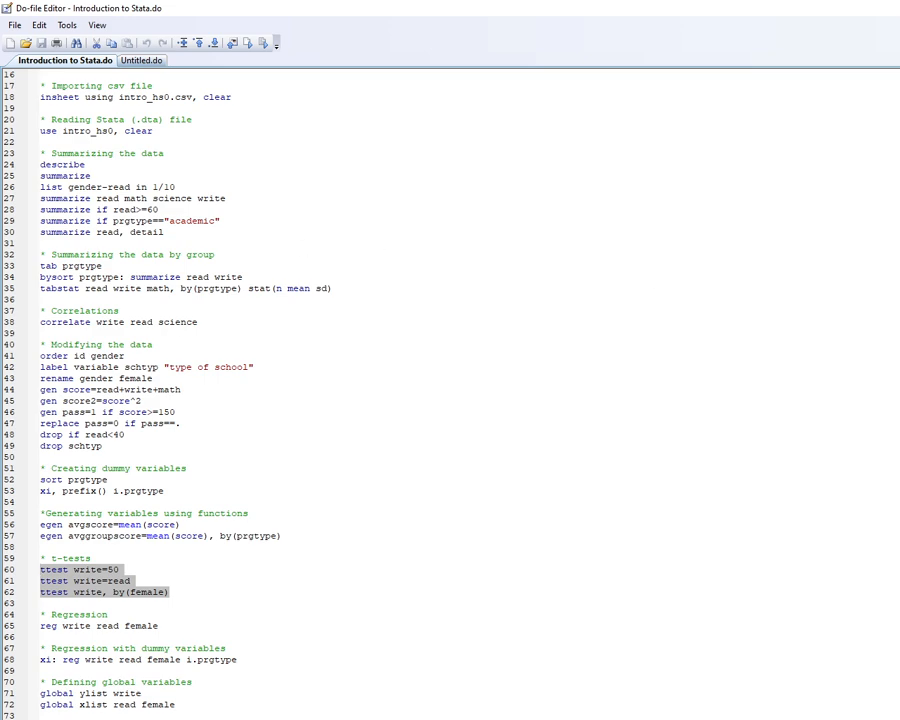
pyautogui.hotkey('alt', 'Tab')
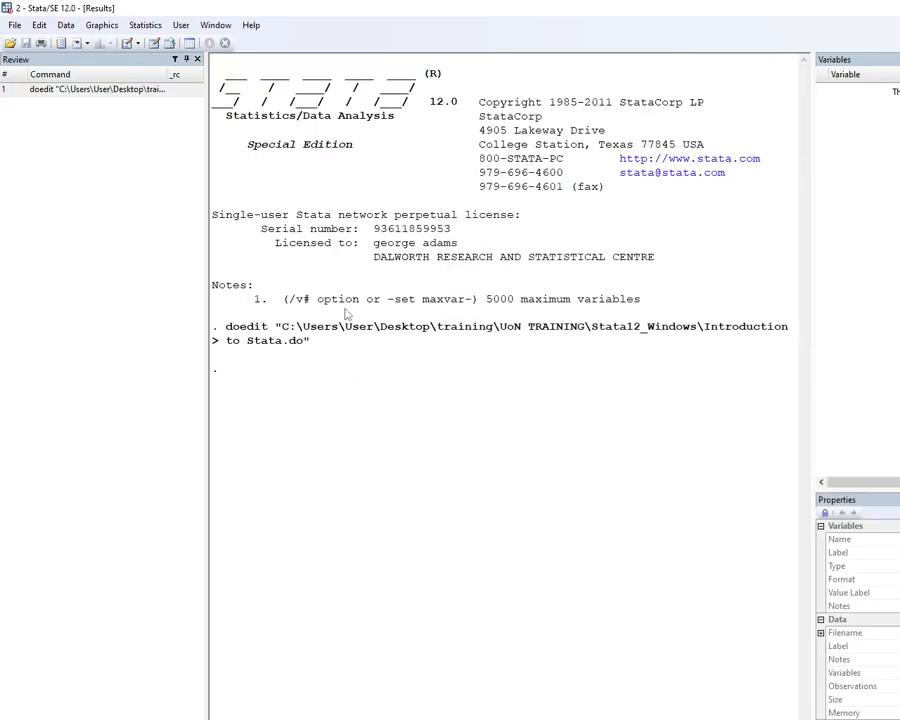
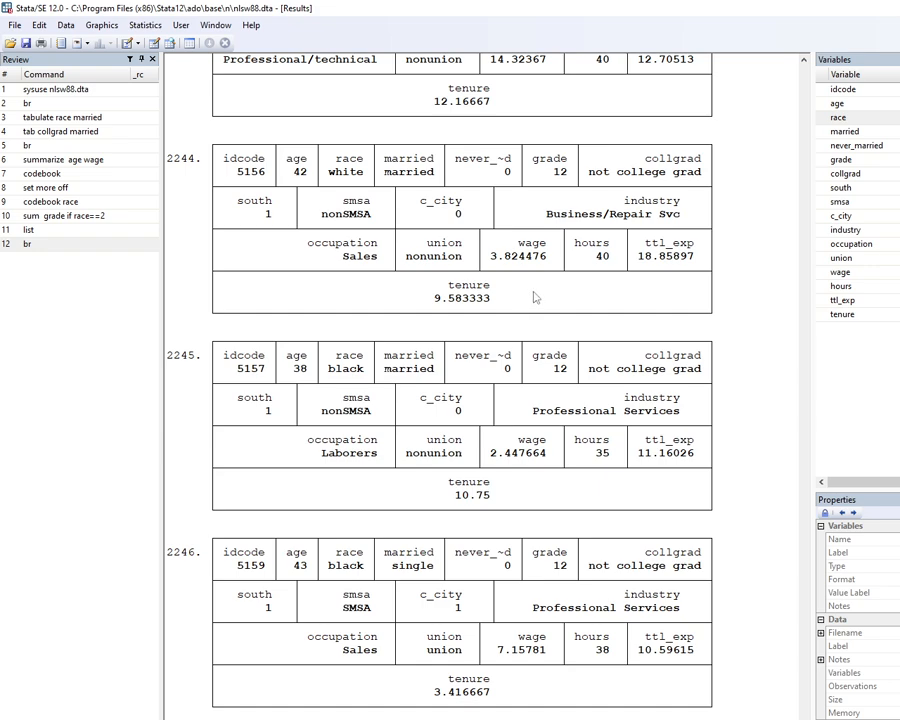
# - Browse the nlsw88 data again with br, look back across the columns to idcode, and close the browser
pyautogui.hotkey('alt', 'Tab')
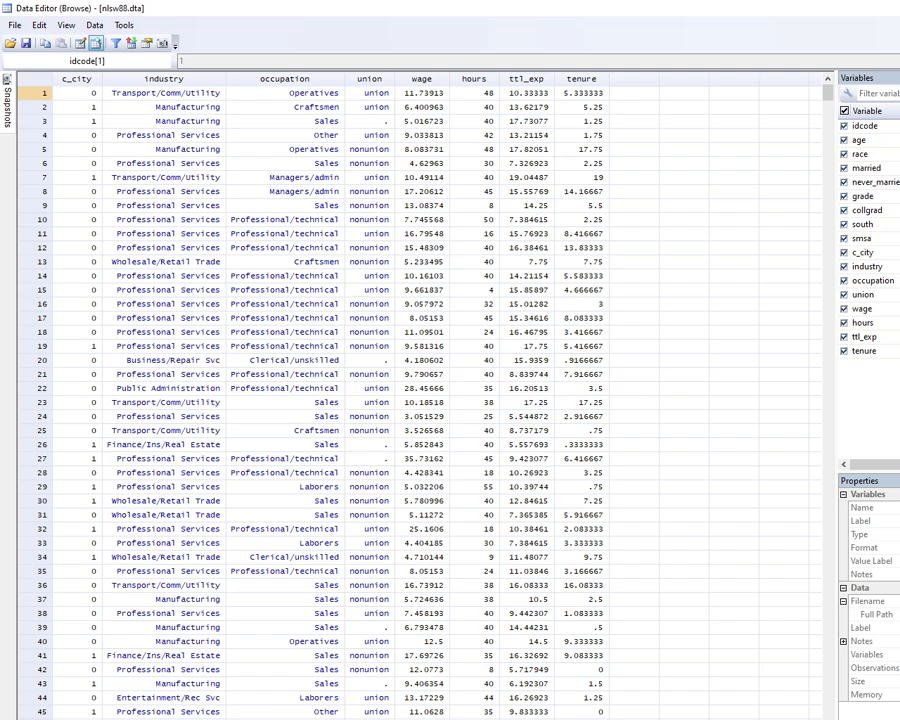
pyautogui.moveTo(480, 718); pyautogui.dragTo(235, 718)
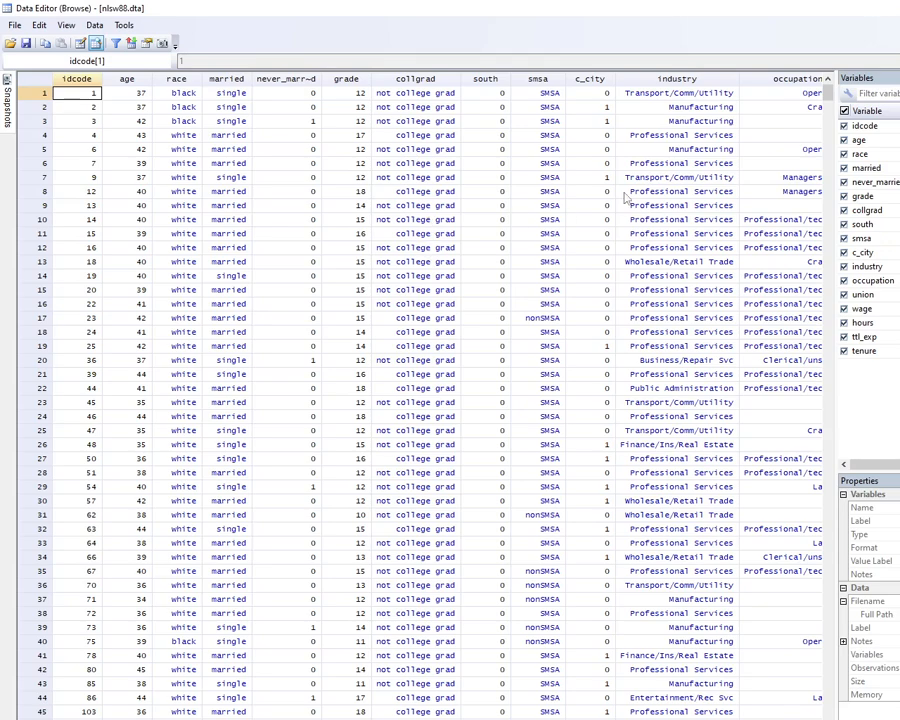
pyautogui.click(897, 8)
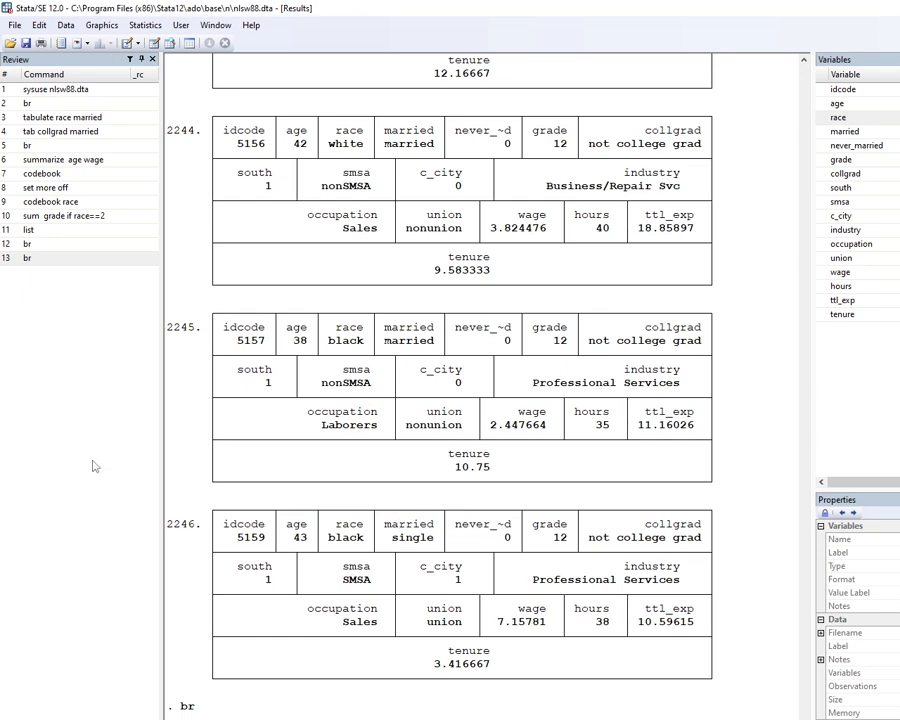
pyautogui.click(133, 25)
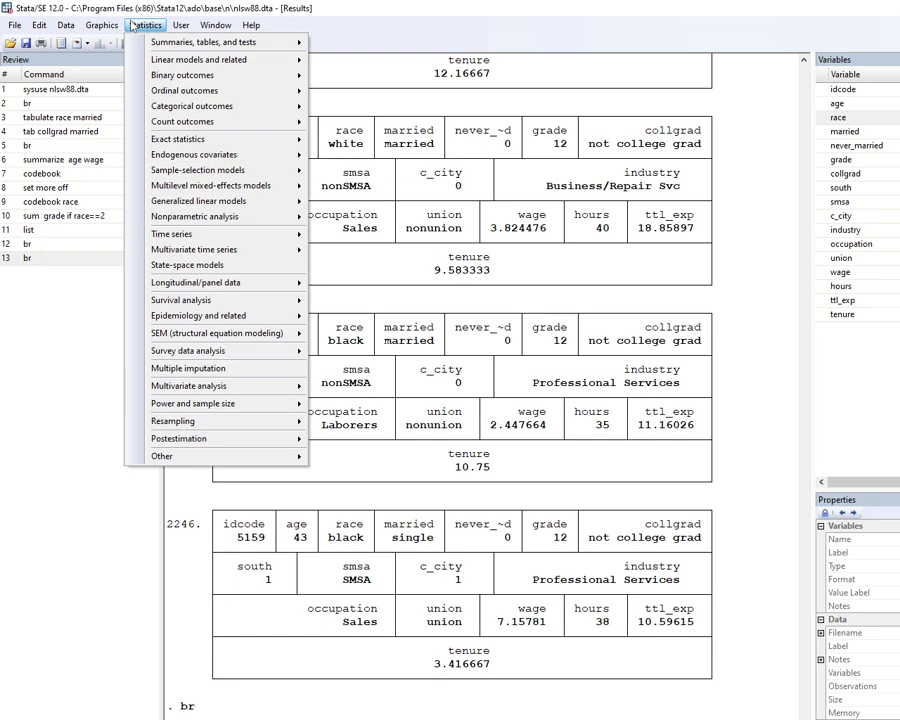
pyautogui.moveTo(180, 47)
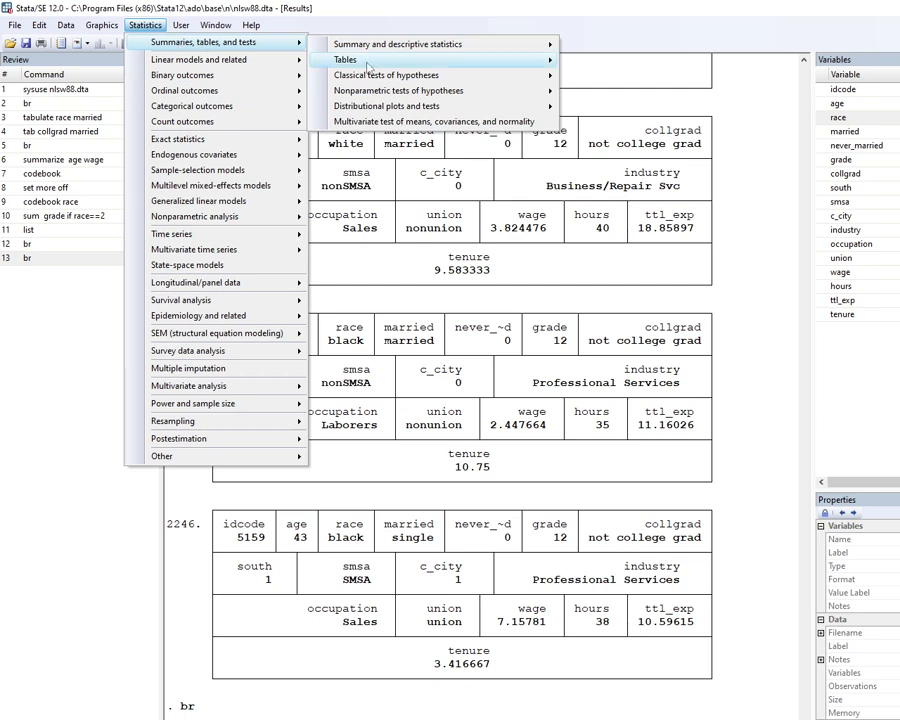
pyautogui.moveTo(369, 66)
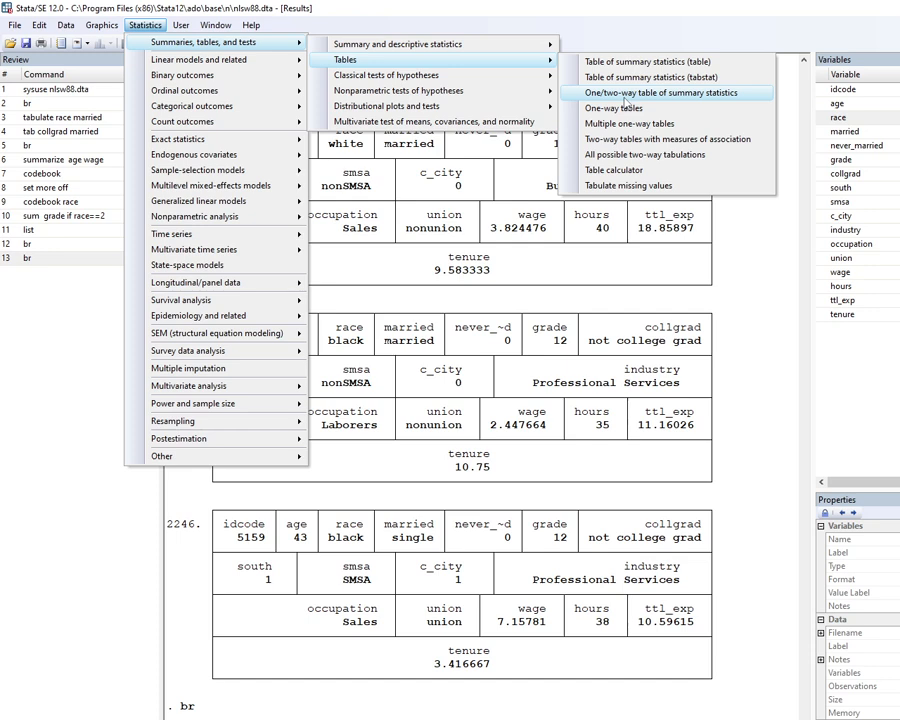
pyautogui.click(624, 95)
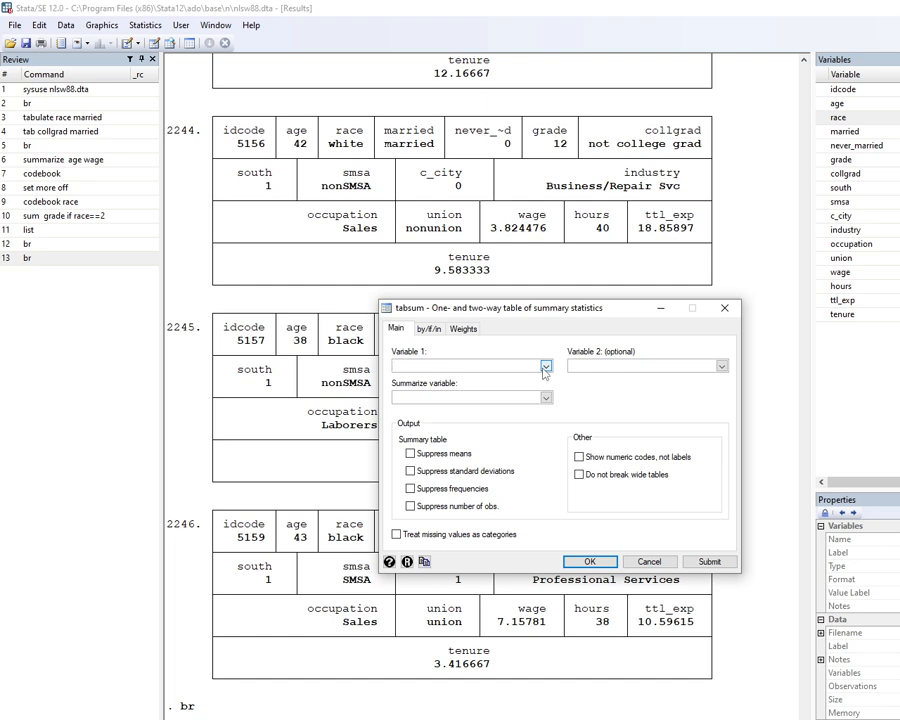
pyautogui.click(724, 307)
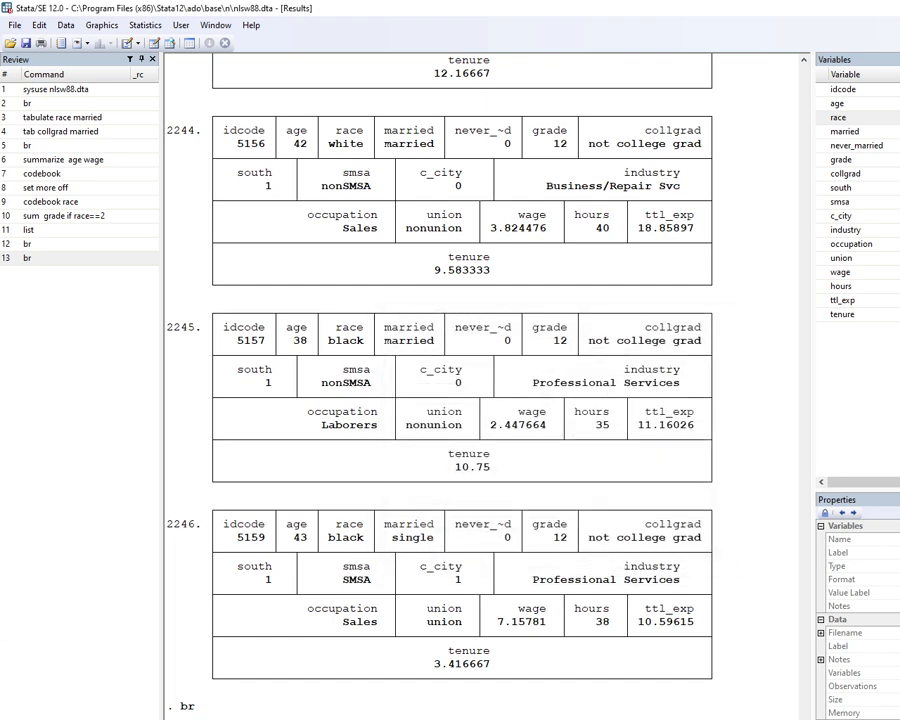
# - Set up a two-way table with measures of association, using race as row variable and collgrad as column variable
pyautogui.click(153, 30)
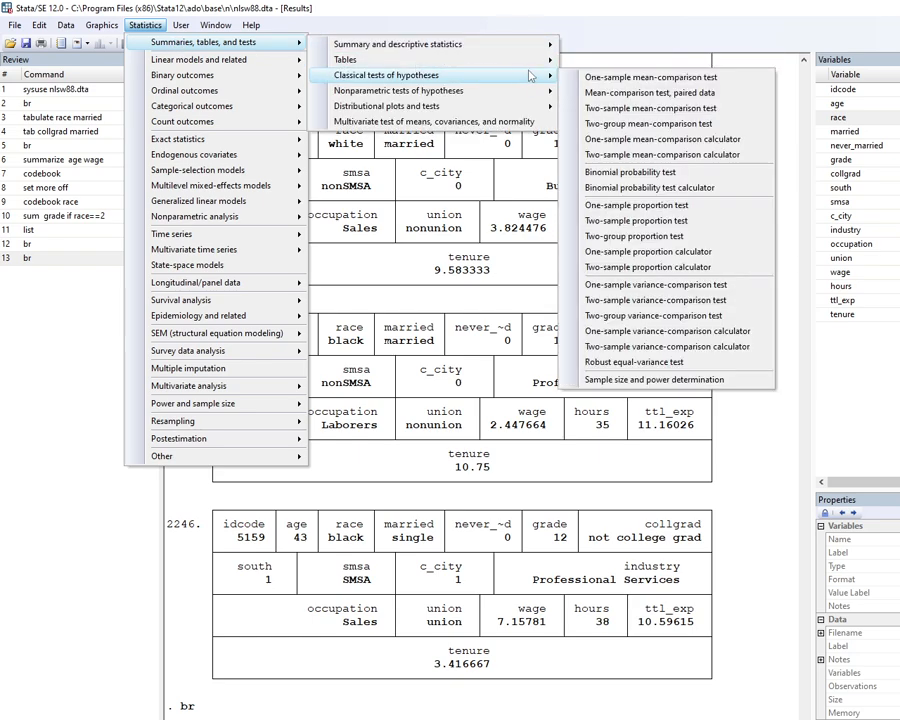
pyautogui.moveTo(541, 67)
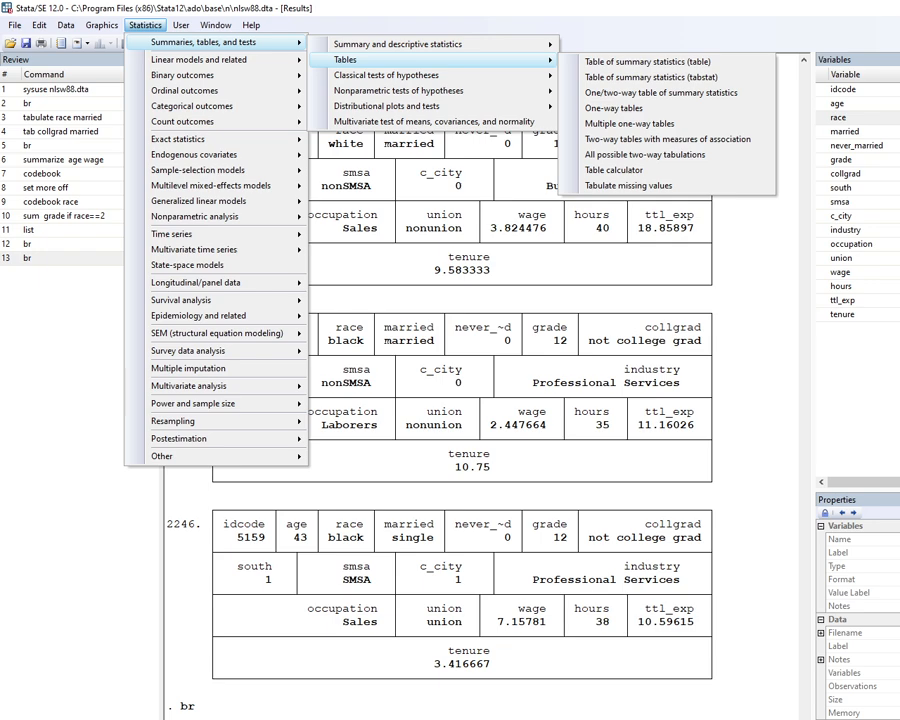
pyautogui.click(639, 143)
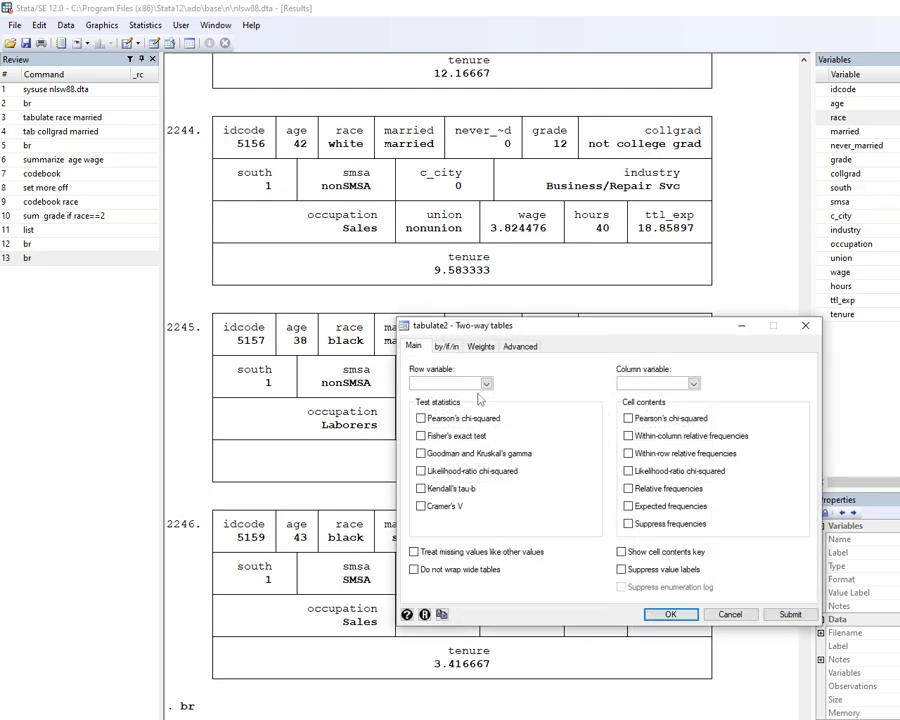
pyautogui.click(486, 383)
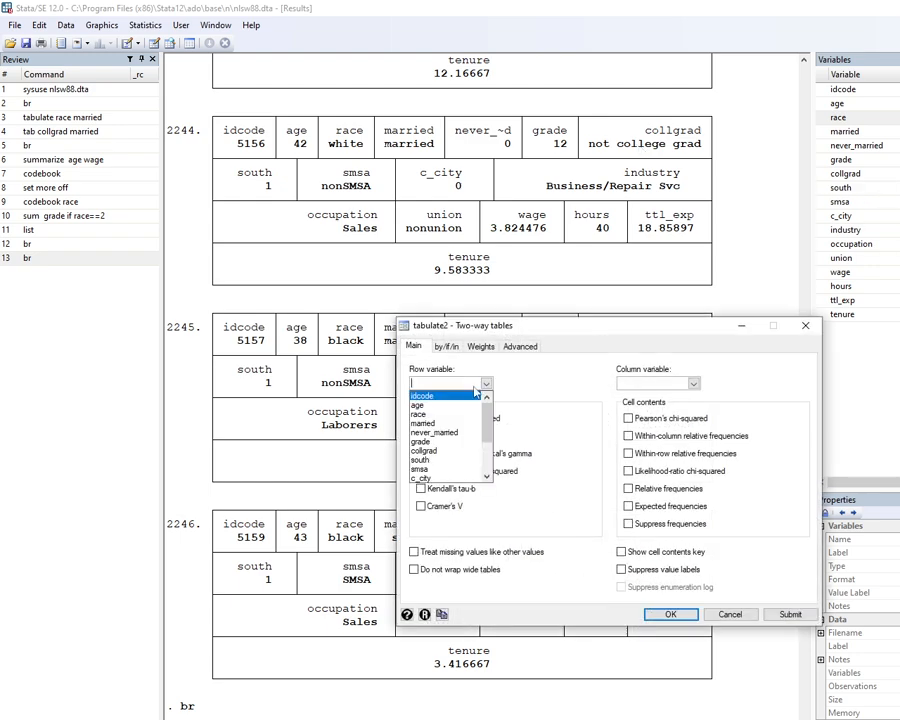
pyautogui.click(435, 414)
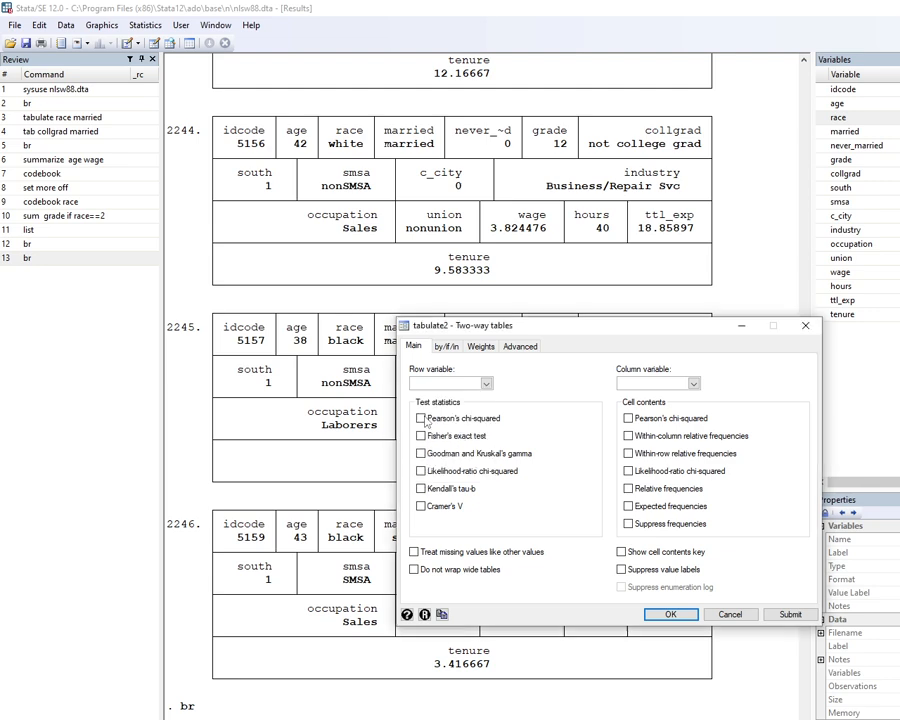
pyautogui.click(692, 384)
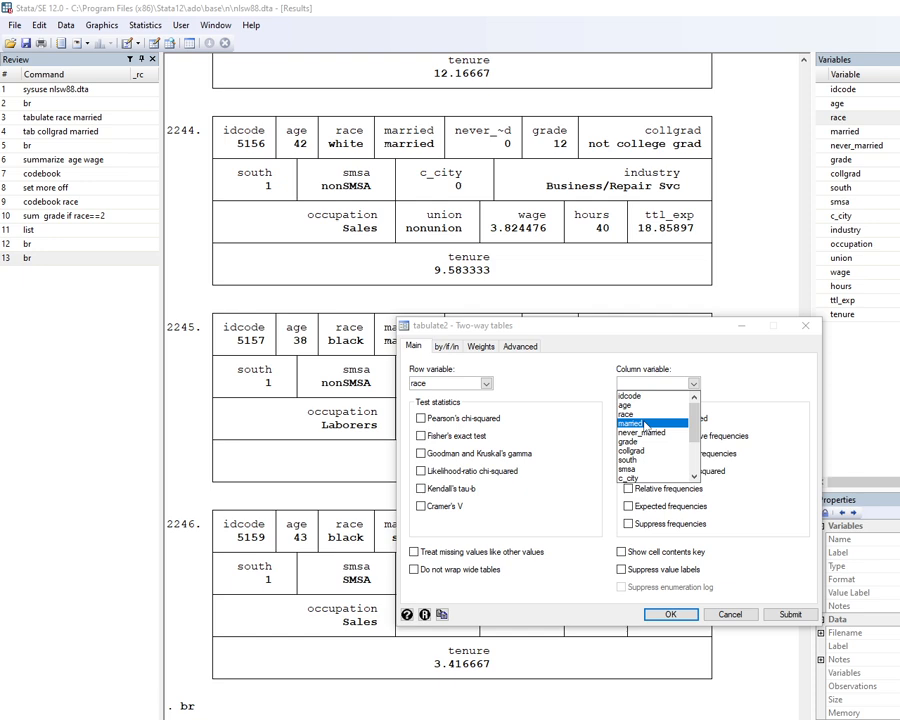
pyautogui.click(632, 450)
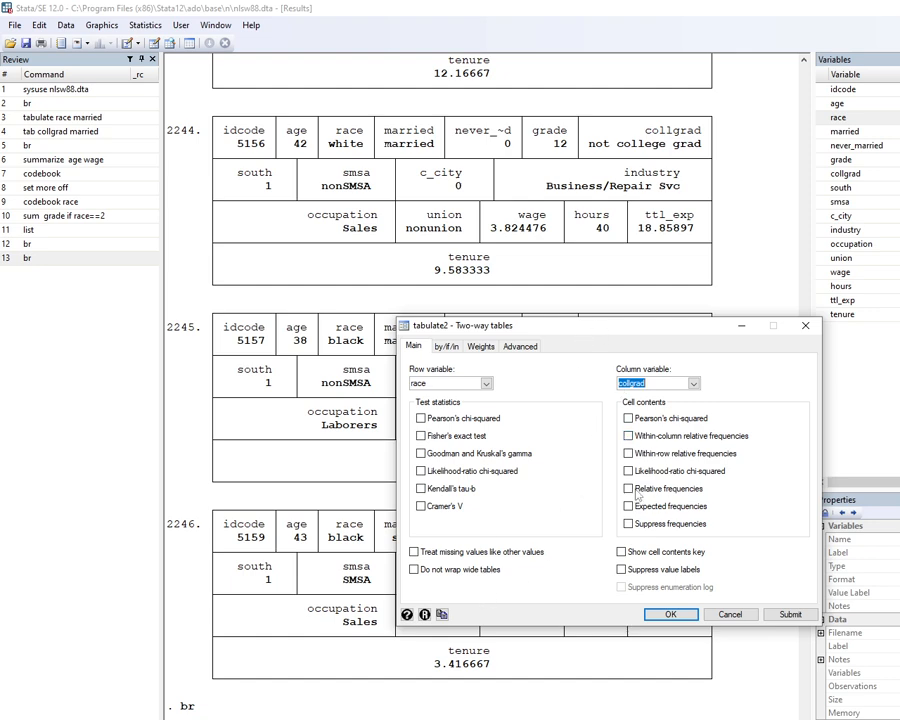
pyautogui.click(654, 383)
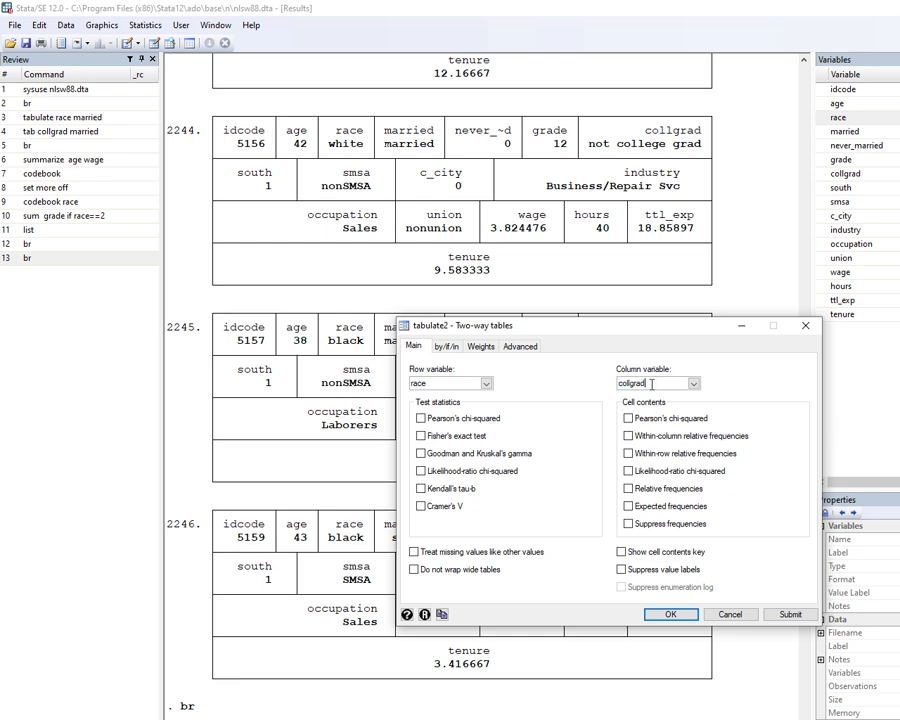
# - Include only Pearson's chi-squared as the test statistic and run the two-way tabulation
pyautogui.click(421, 419)
pyautogui.click(421, 471)
pyautogui.click(421, 471)
pyautogui.click(672, 614)
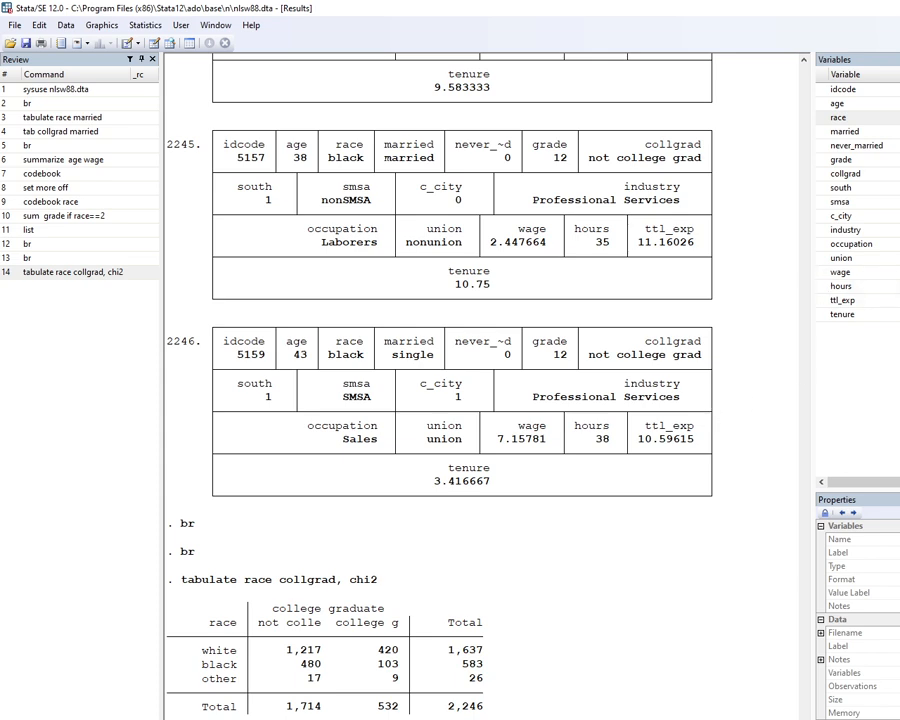
# - Repeat the two-way tabulation with Pearson's chi-squared by running the command tabulate race collgrad ,chi2
pyautogui.hotkey('alt', 'Tab')
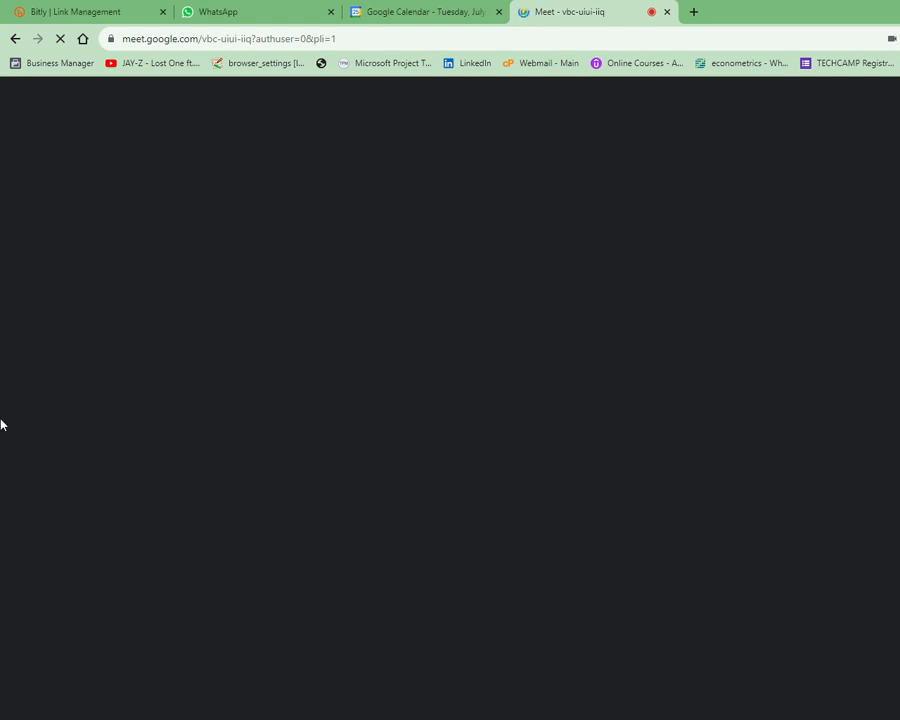
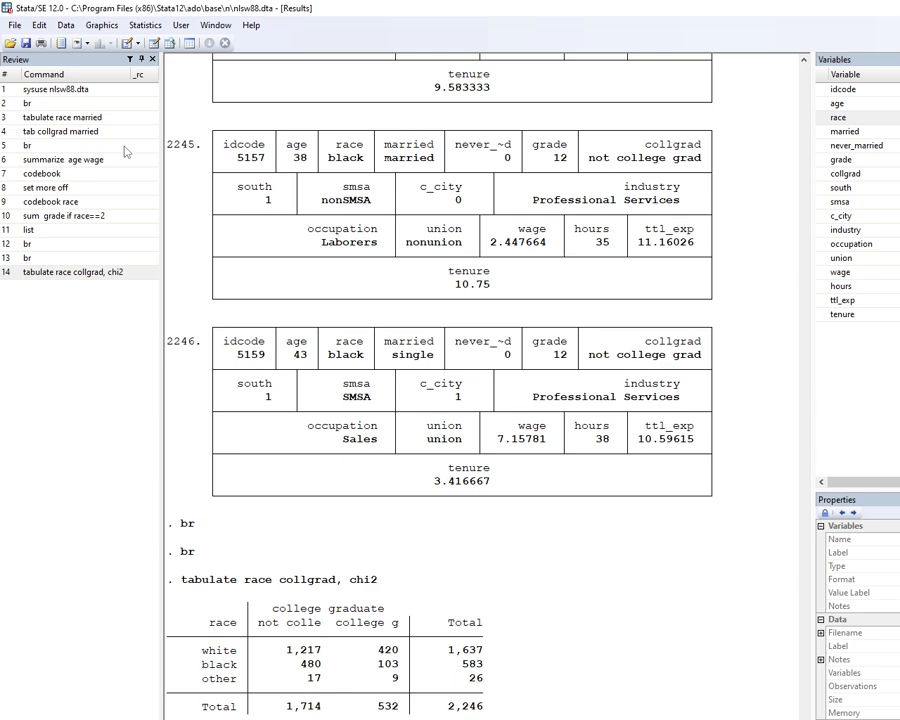
pyautogui.click(828, 119)
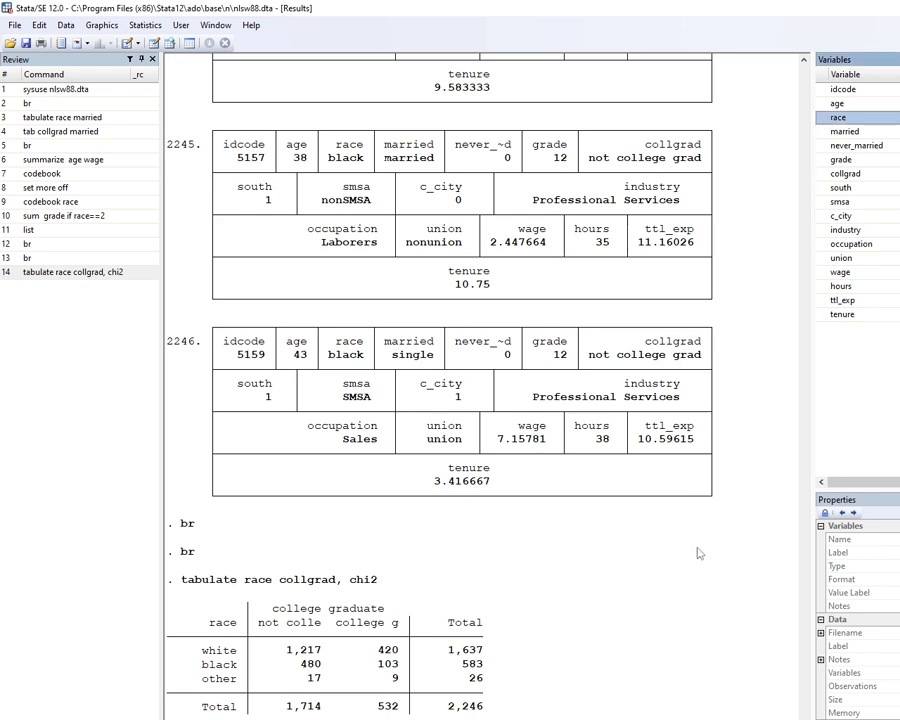
pyautogui.click(840, 174)
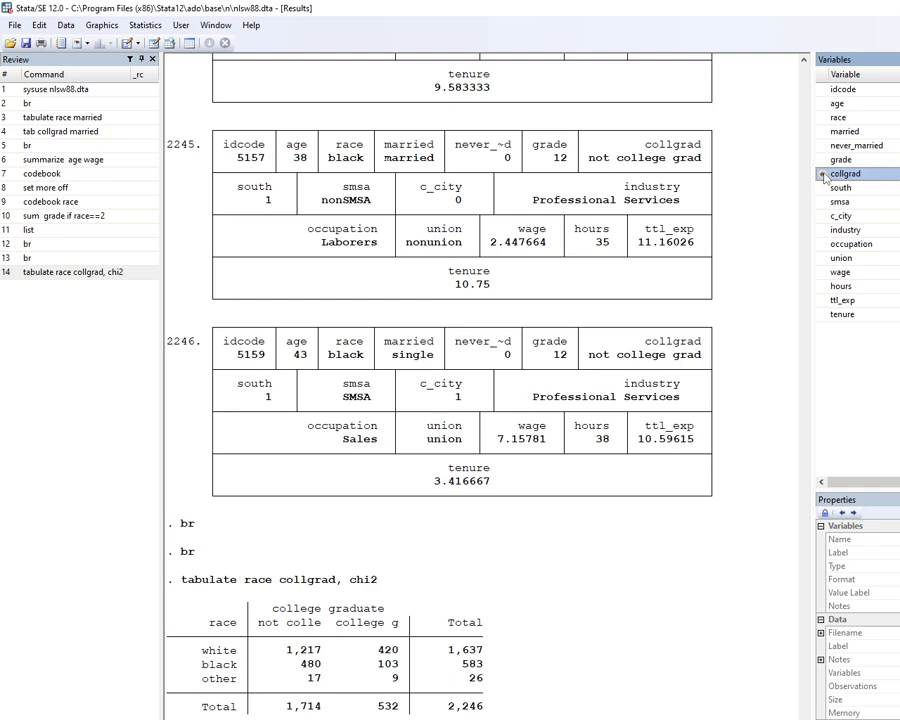
pyautogui.click(824, 177)
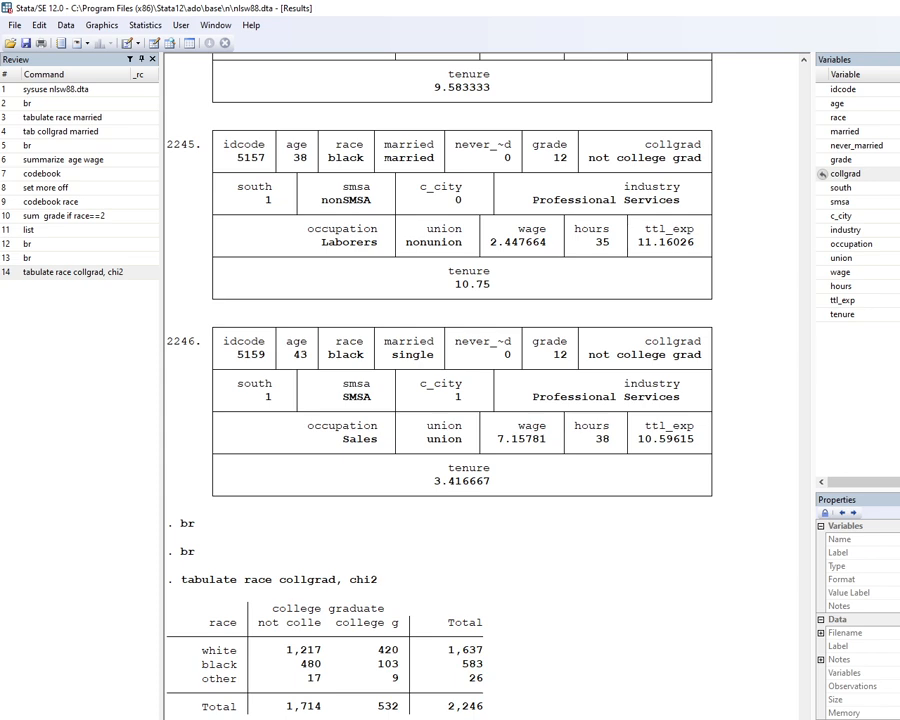
pyautogui.press('Return')
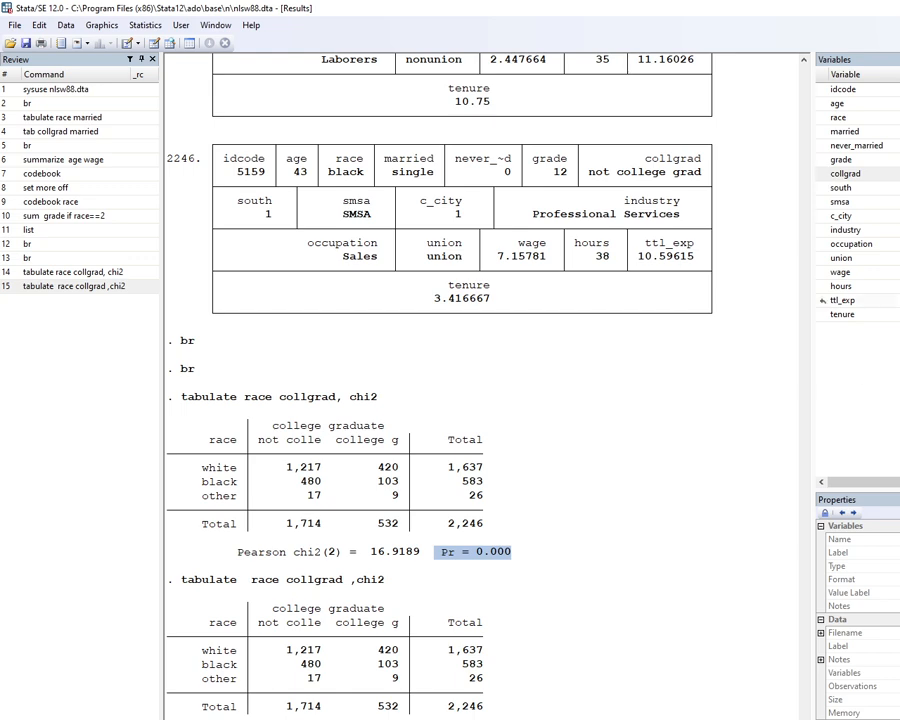
# - Switch to the Stata12_Windows folder in File Explorer and open Quizzes.docx in Word to view the econometrics quizzes
pyautogui.hotkey('alt', 'Tab')
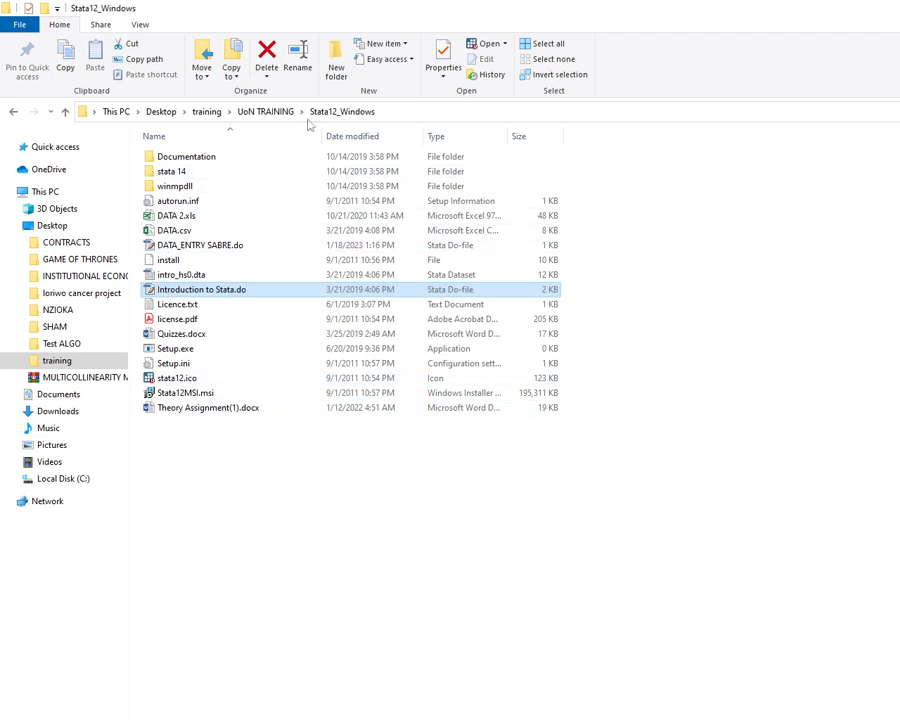
pyautogui.doubleClick(186, 336)
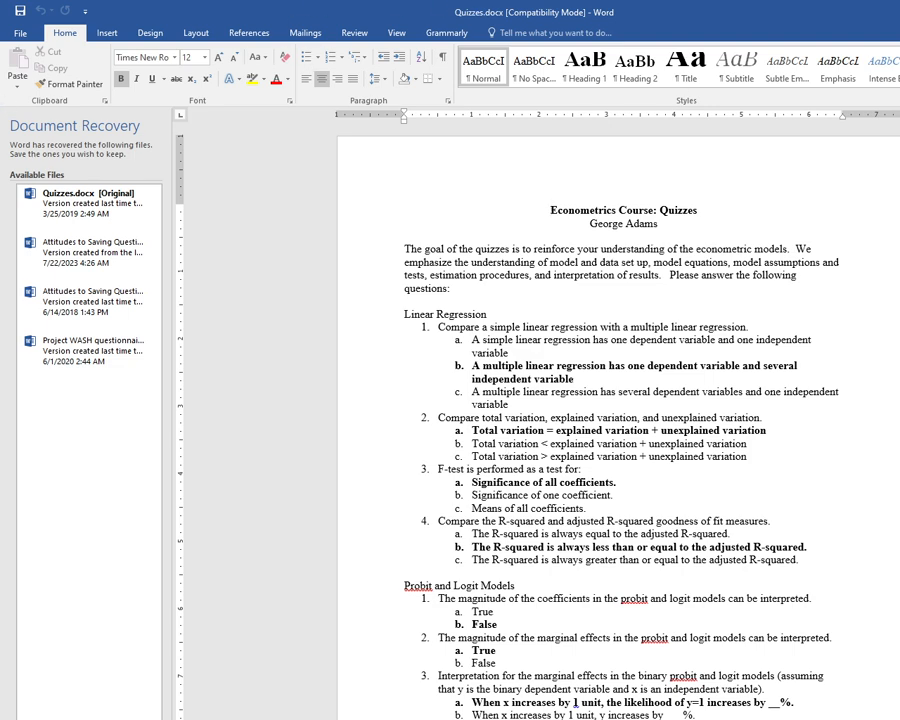
# - Switch to the Google Meet call in the browser, read the in-call messages, and close the meeting
pyautogui.hotkey('alt', 'Tab')
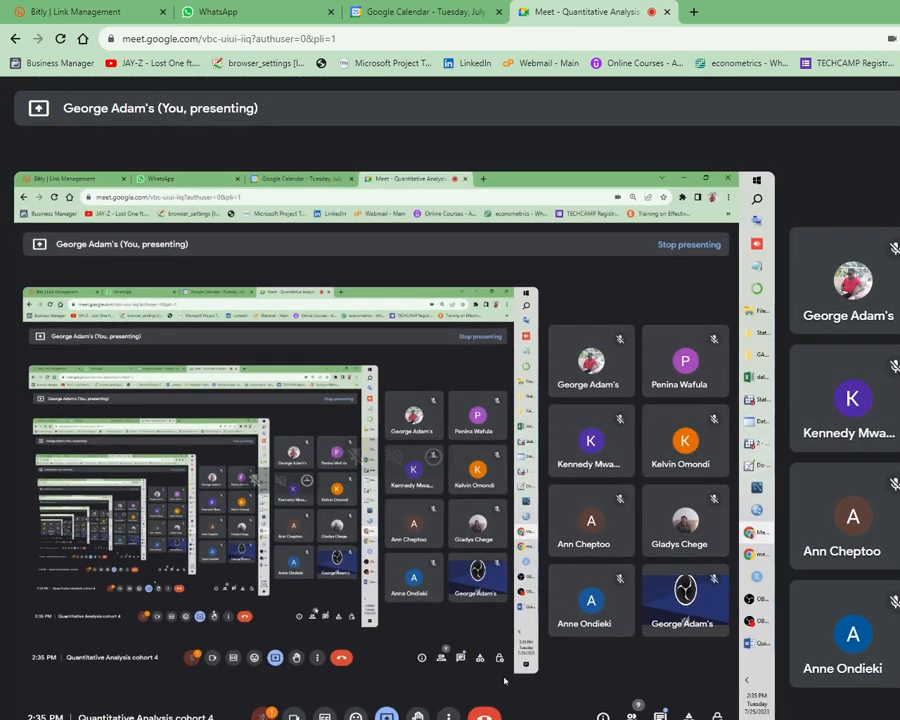
pyautogui.click(660, 716)
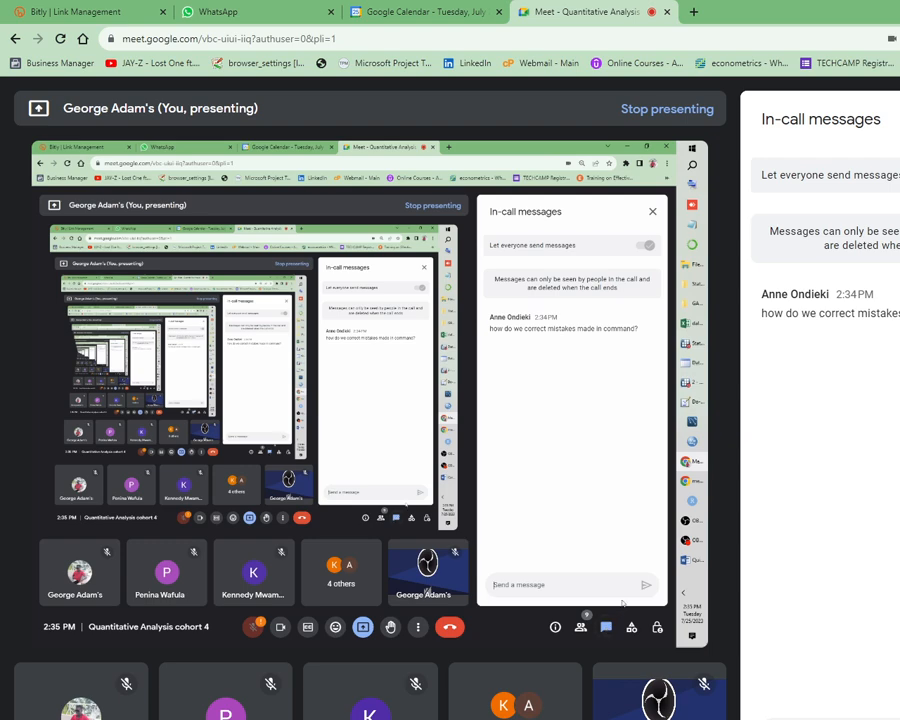
pyautogui.moveTo(699, 541)
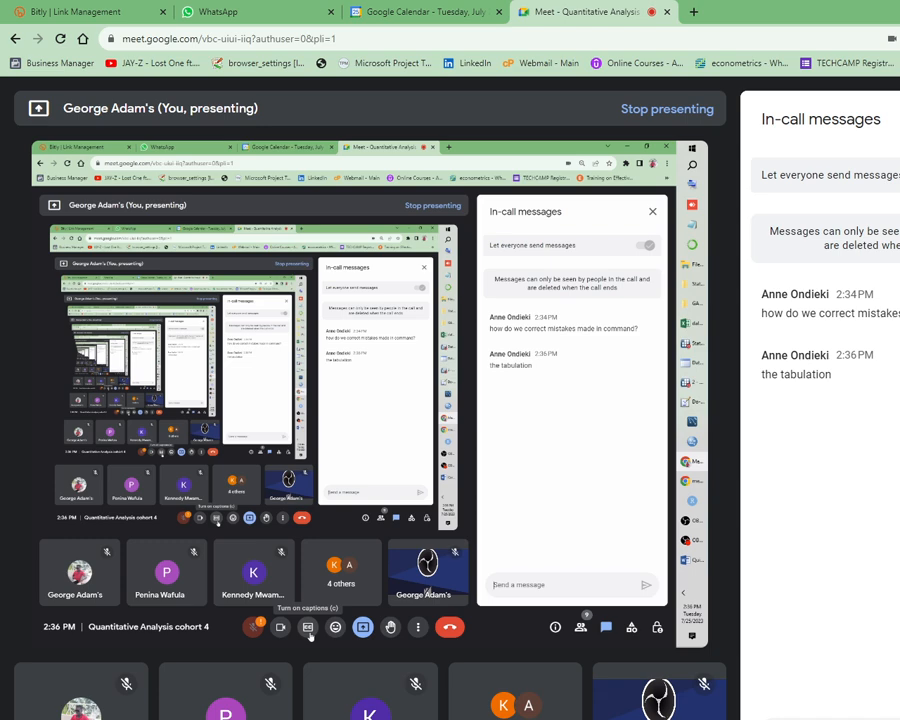
pyautogui.click(667, 11)
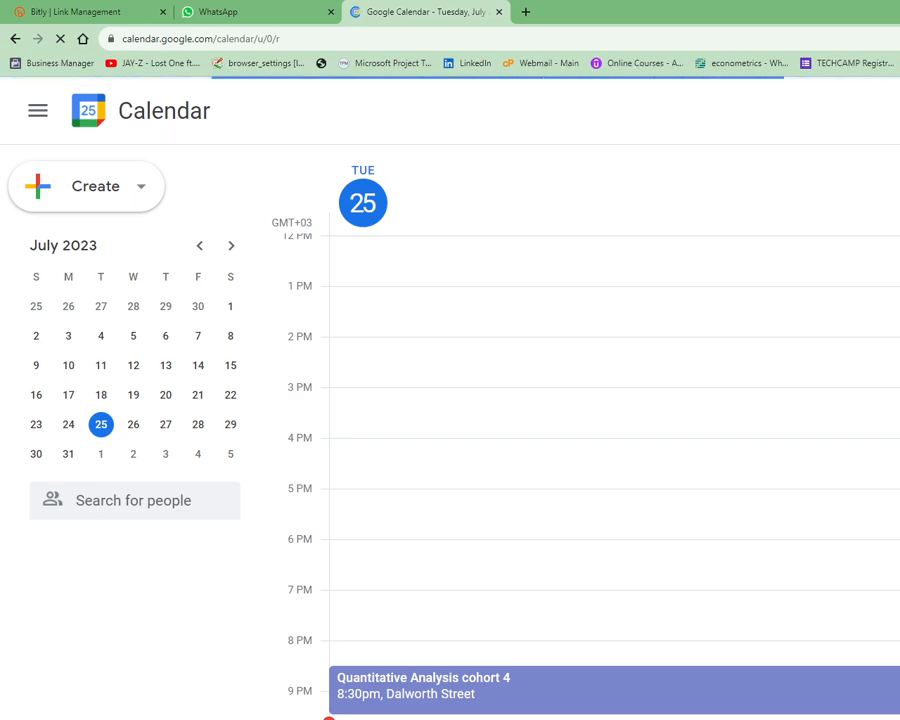
# - Switch to OBS, postpone the available update with a later reminder, and request to exit the program
pyautogui.hotkey('alt', 'Tab')
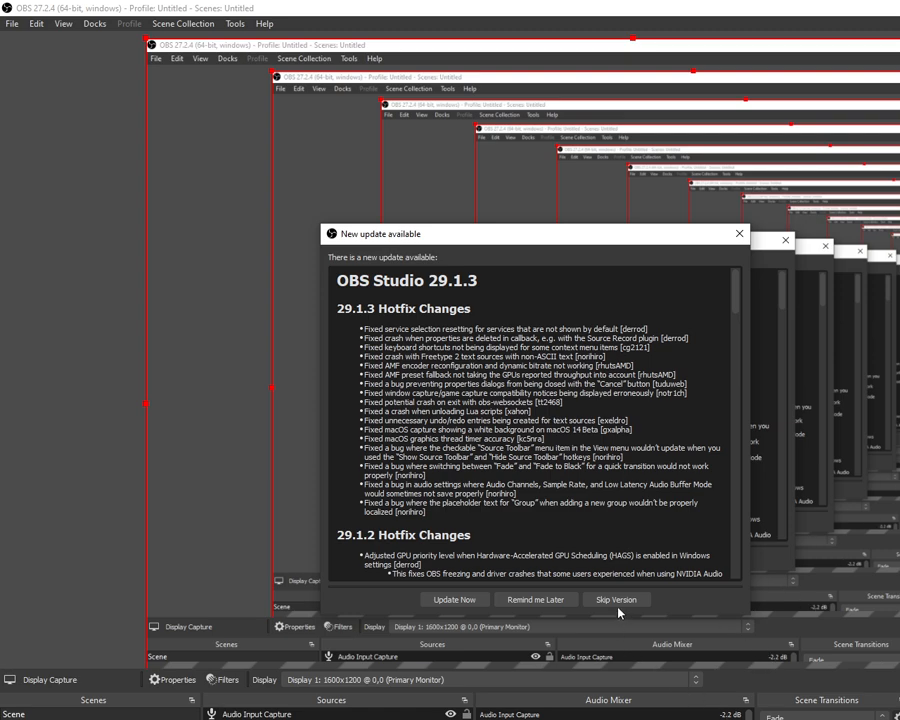
pyautogui.click(548, 600)
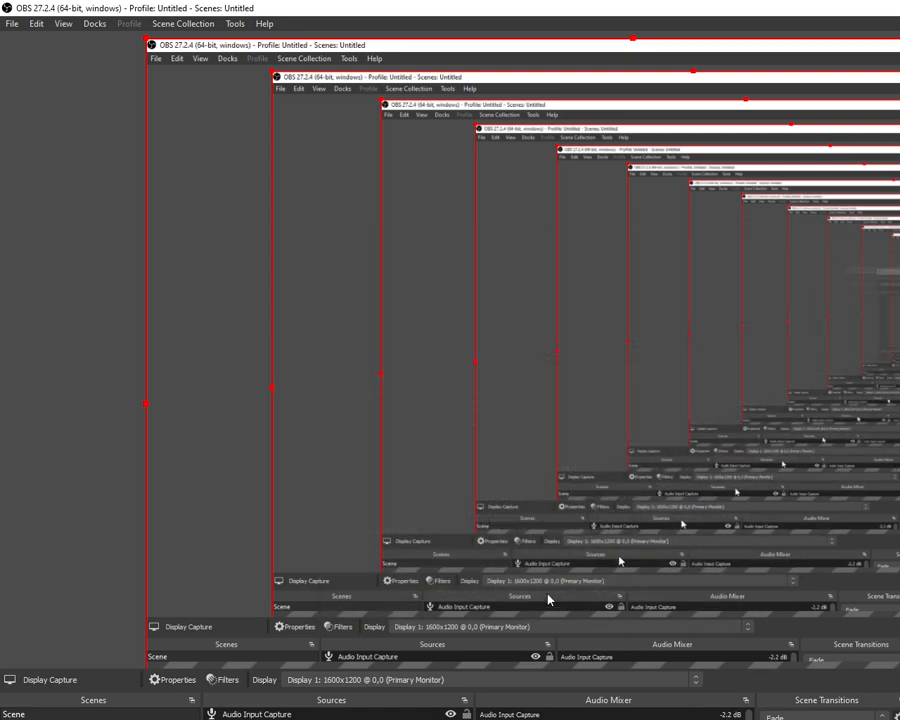
pyautogui.hotkey('alt', 'F4')
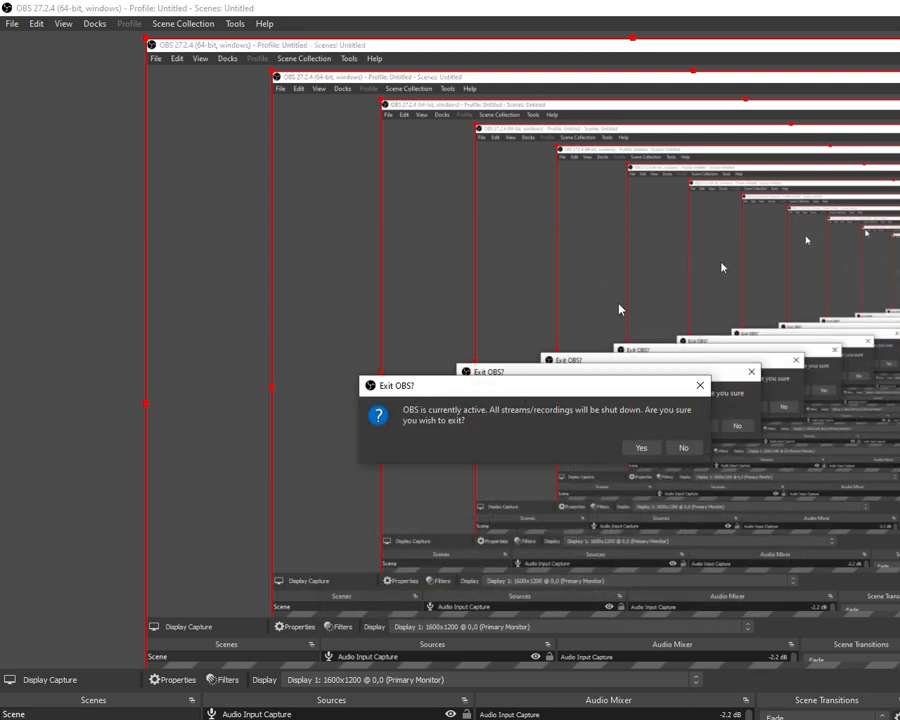